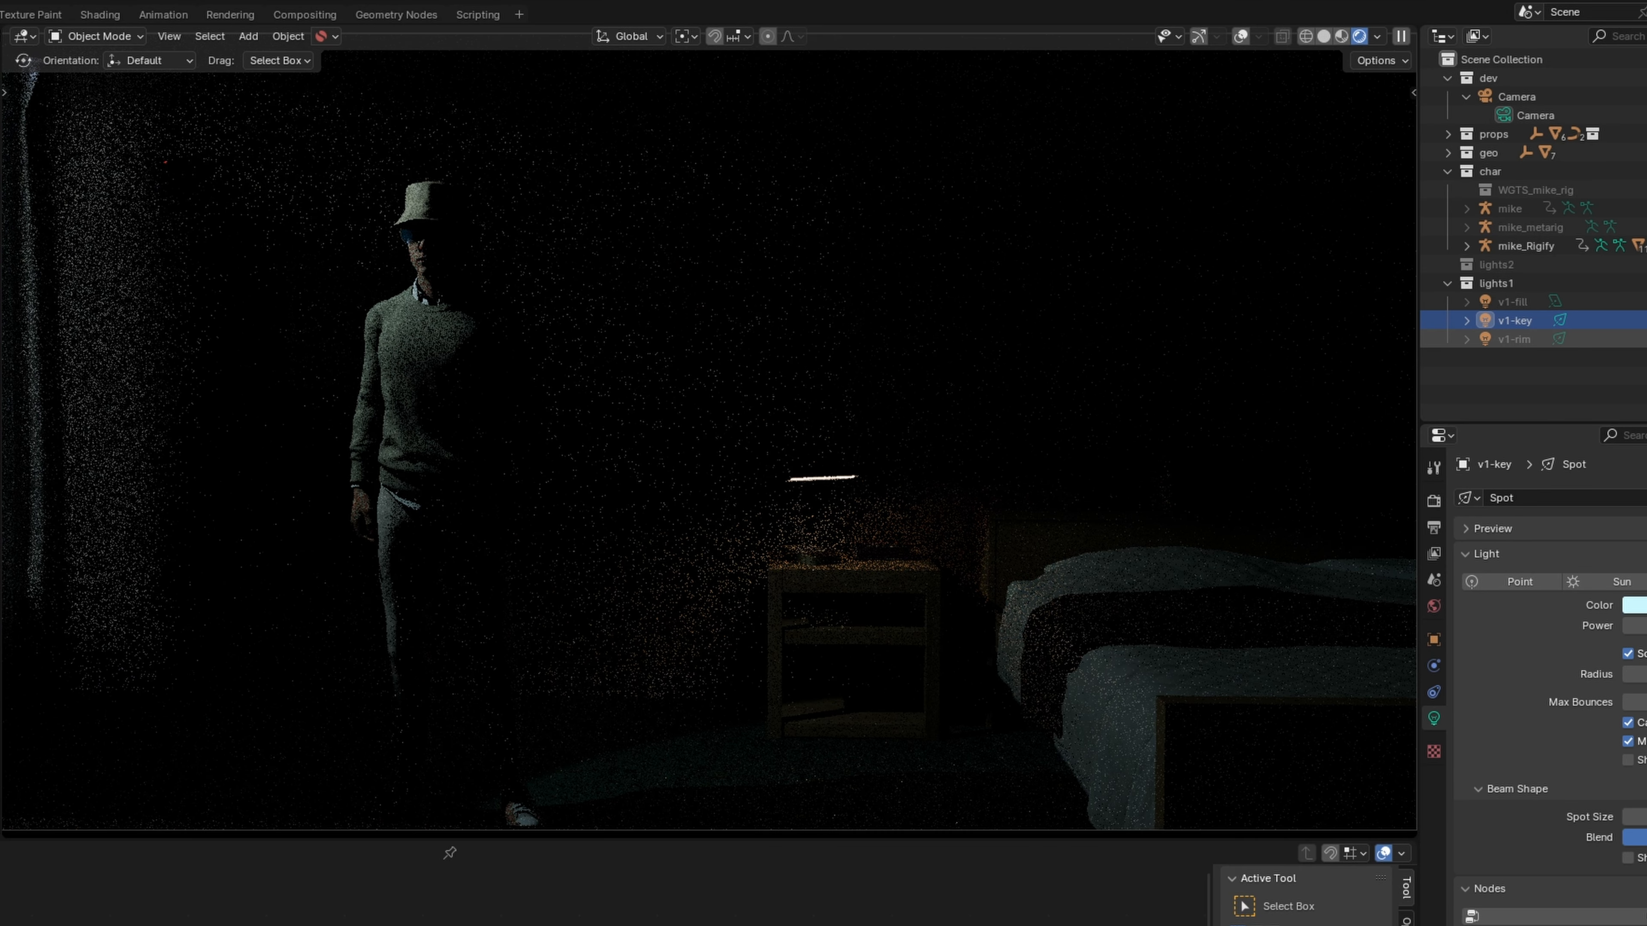
# - Turn on the v1-rim and v1-fill lights in the lights1 collection
pyautogui.click(1646, 339)
pyautogui.click(1646, 301)
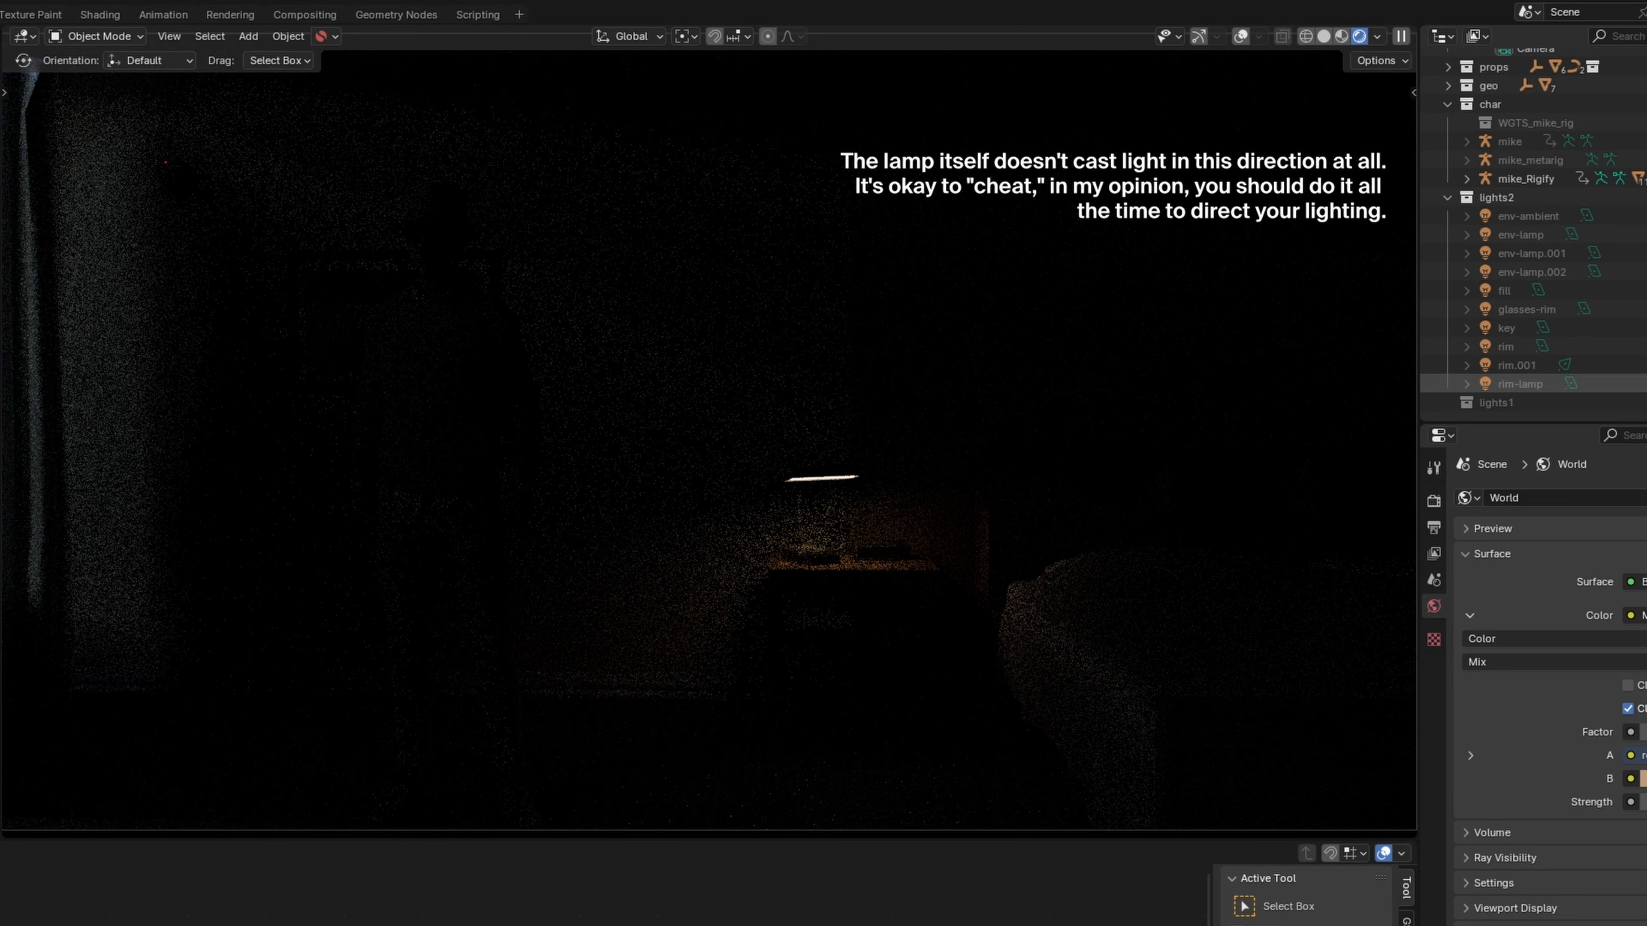
# - Turn on the rim-lamp, glasses-rim, env-lamp.001, env-lamp.002 and fill lights in the lights2 collection
pyautogui.click(1644, 383)
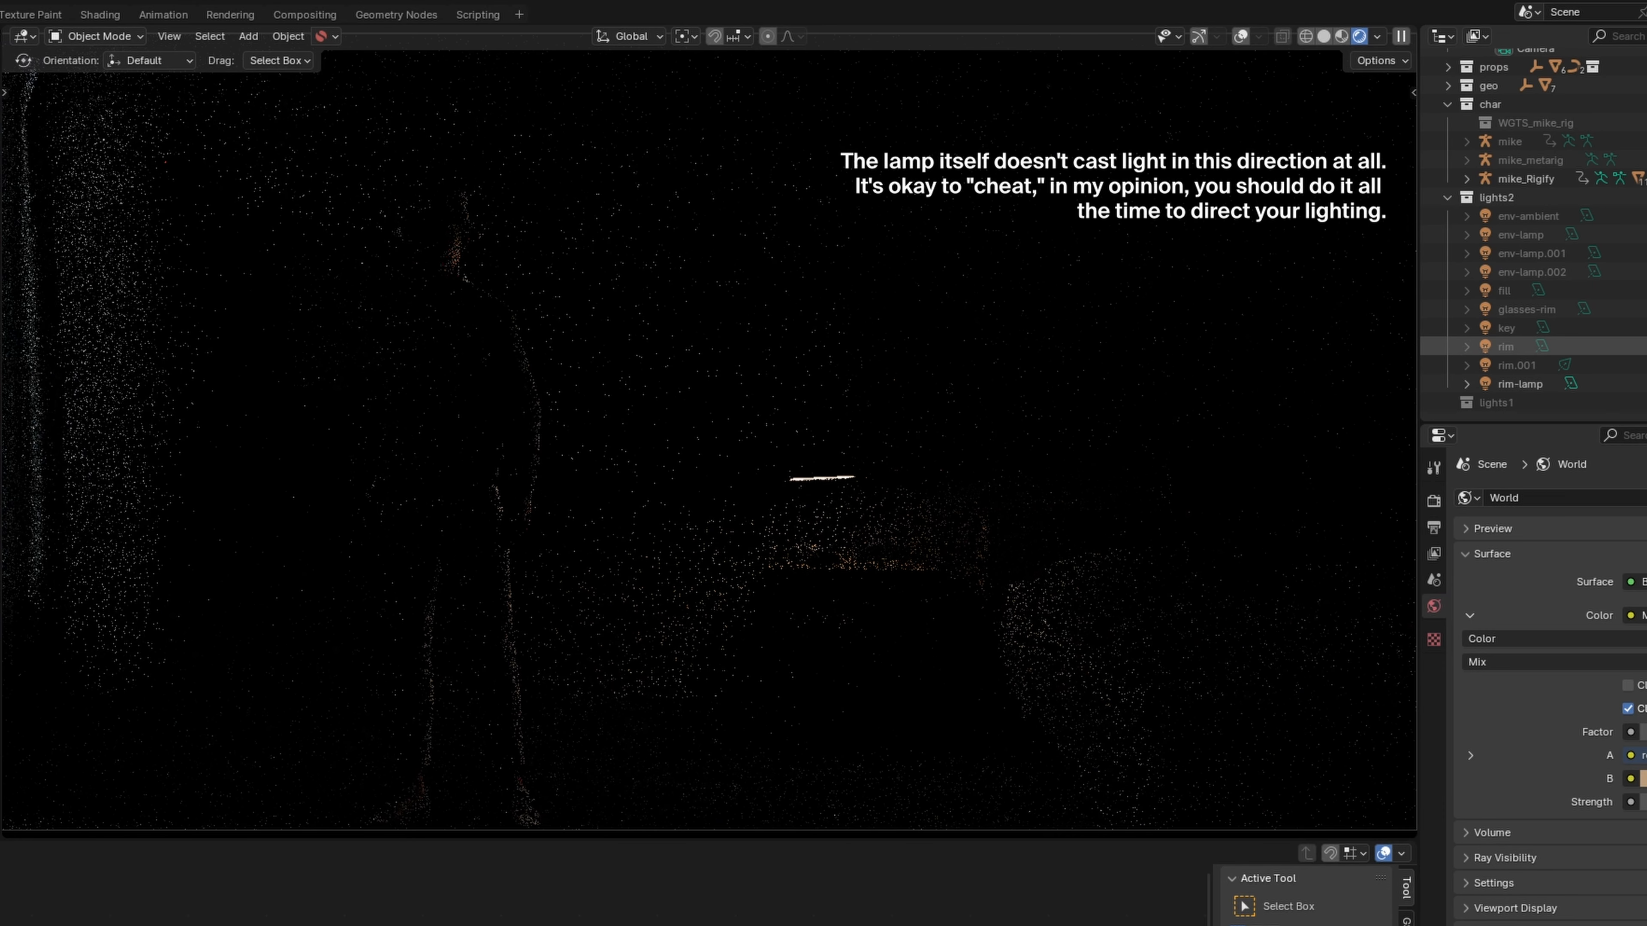
pyautogui.click(1644, 310)
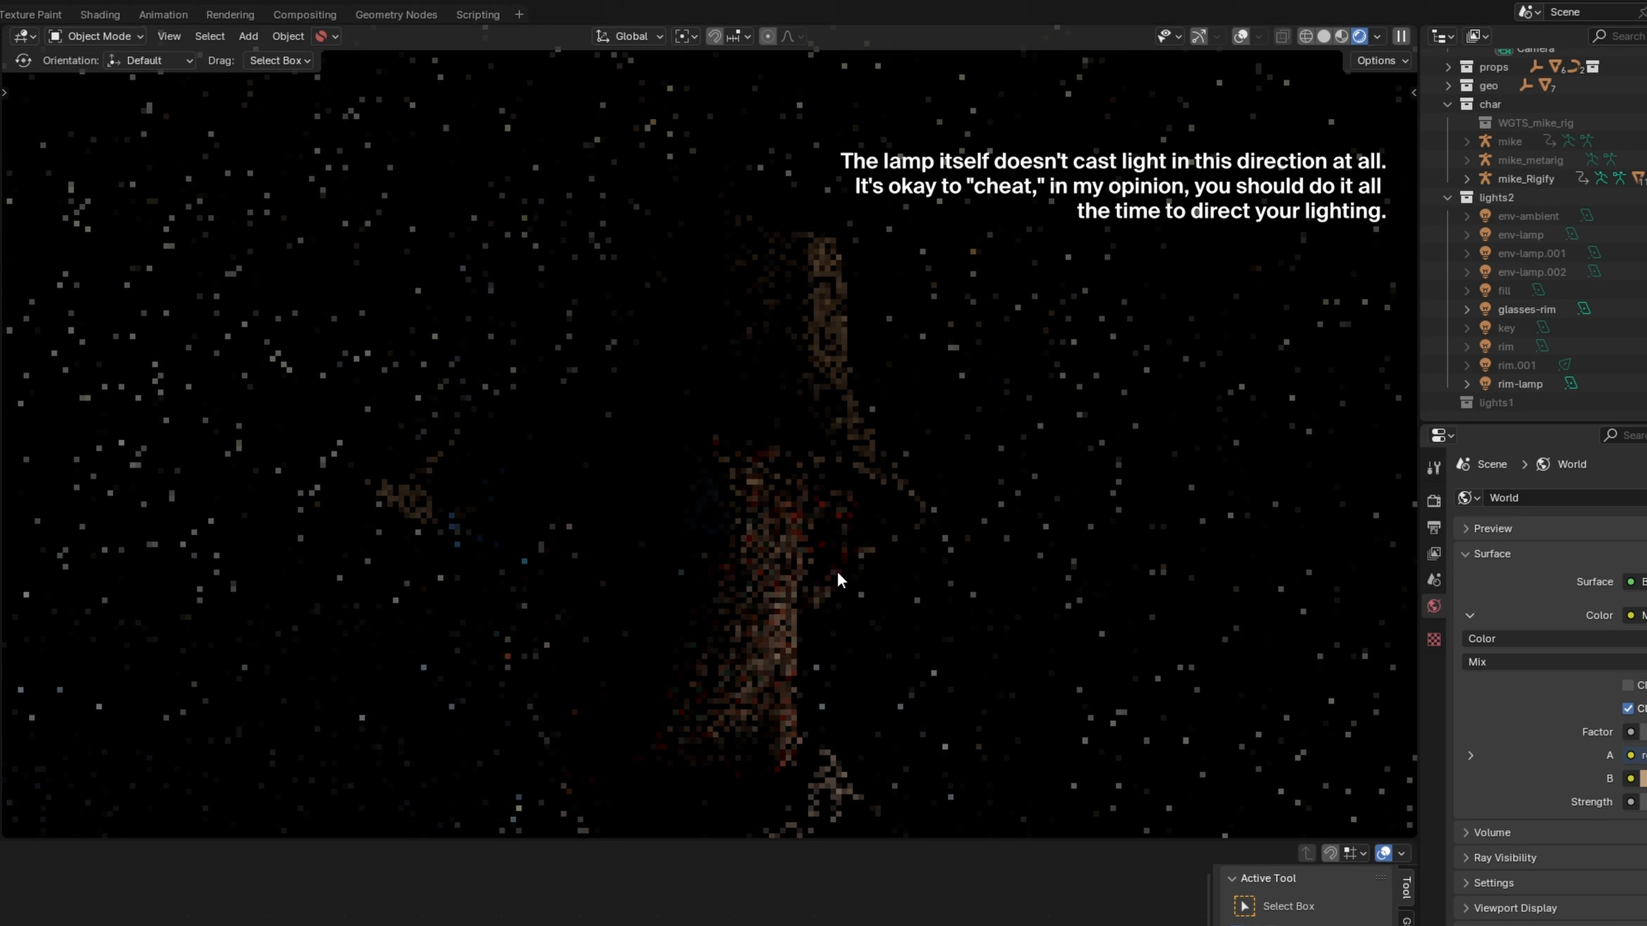
pyautogui.scroll(5, 760, 569)
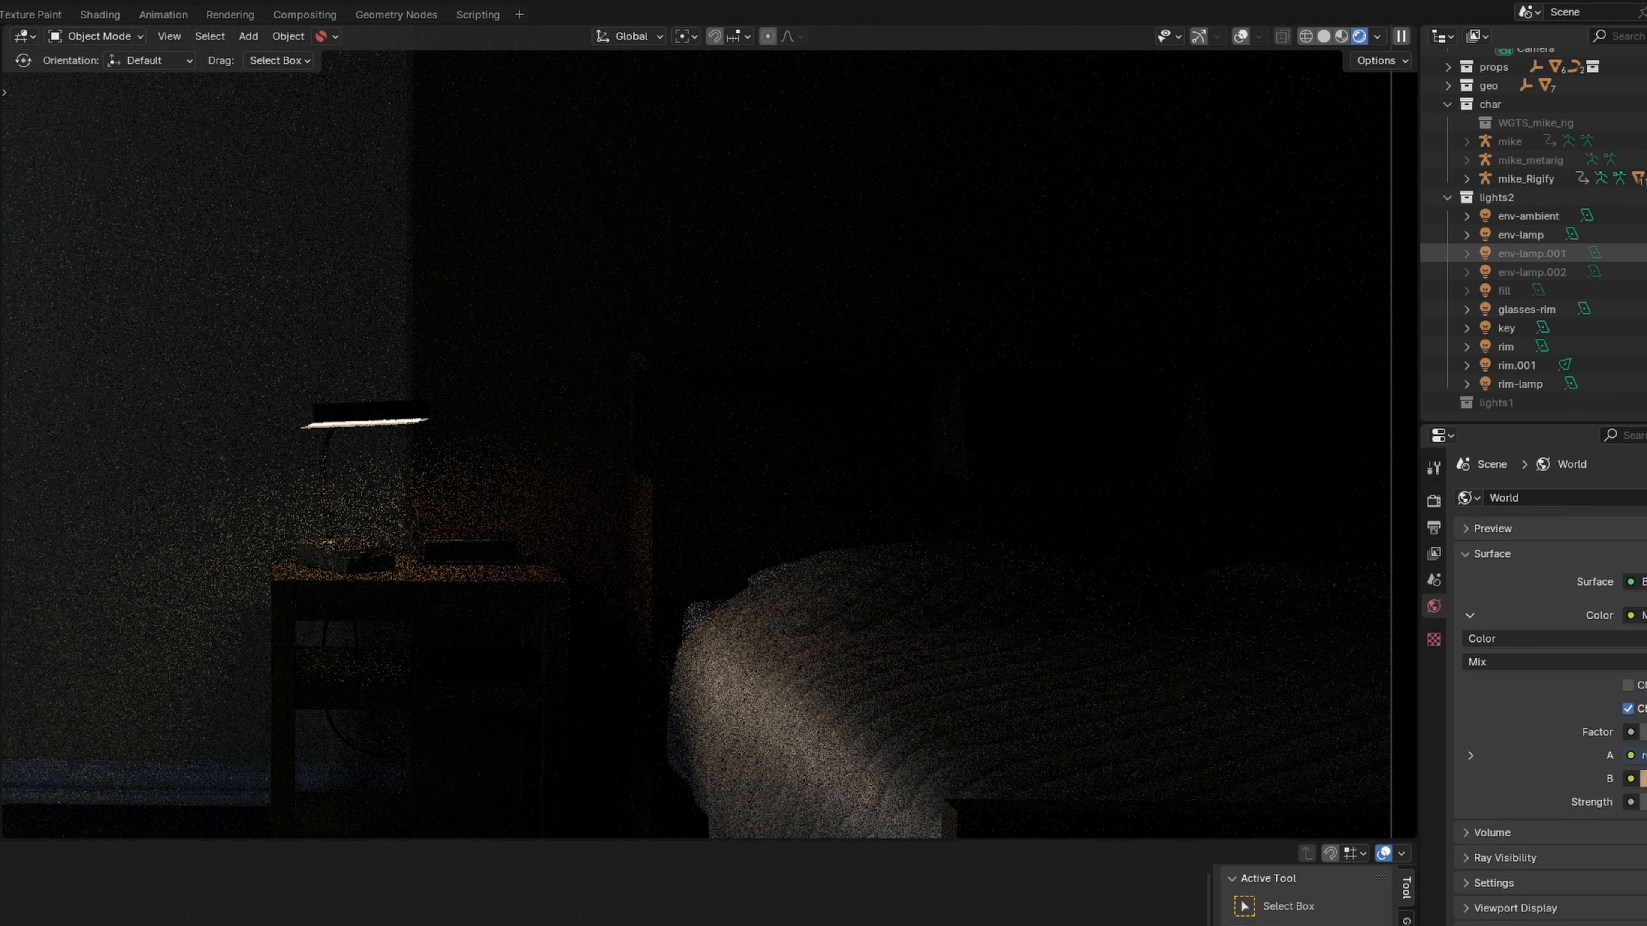
pyautogui.click(1645, 253)
pyautogui.click(1645, 272)
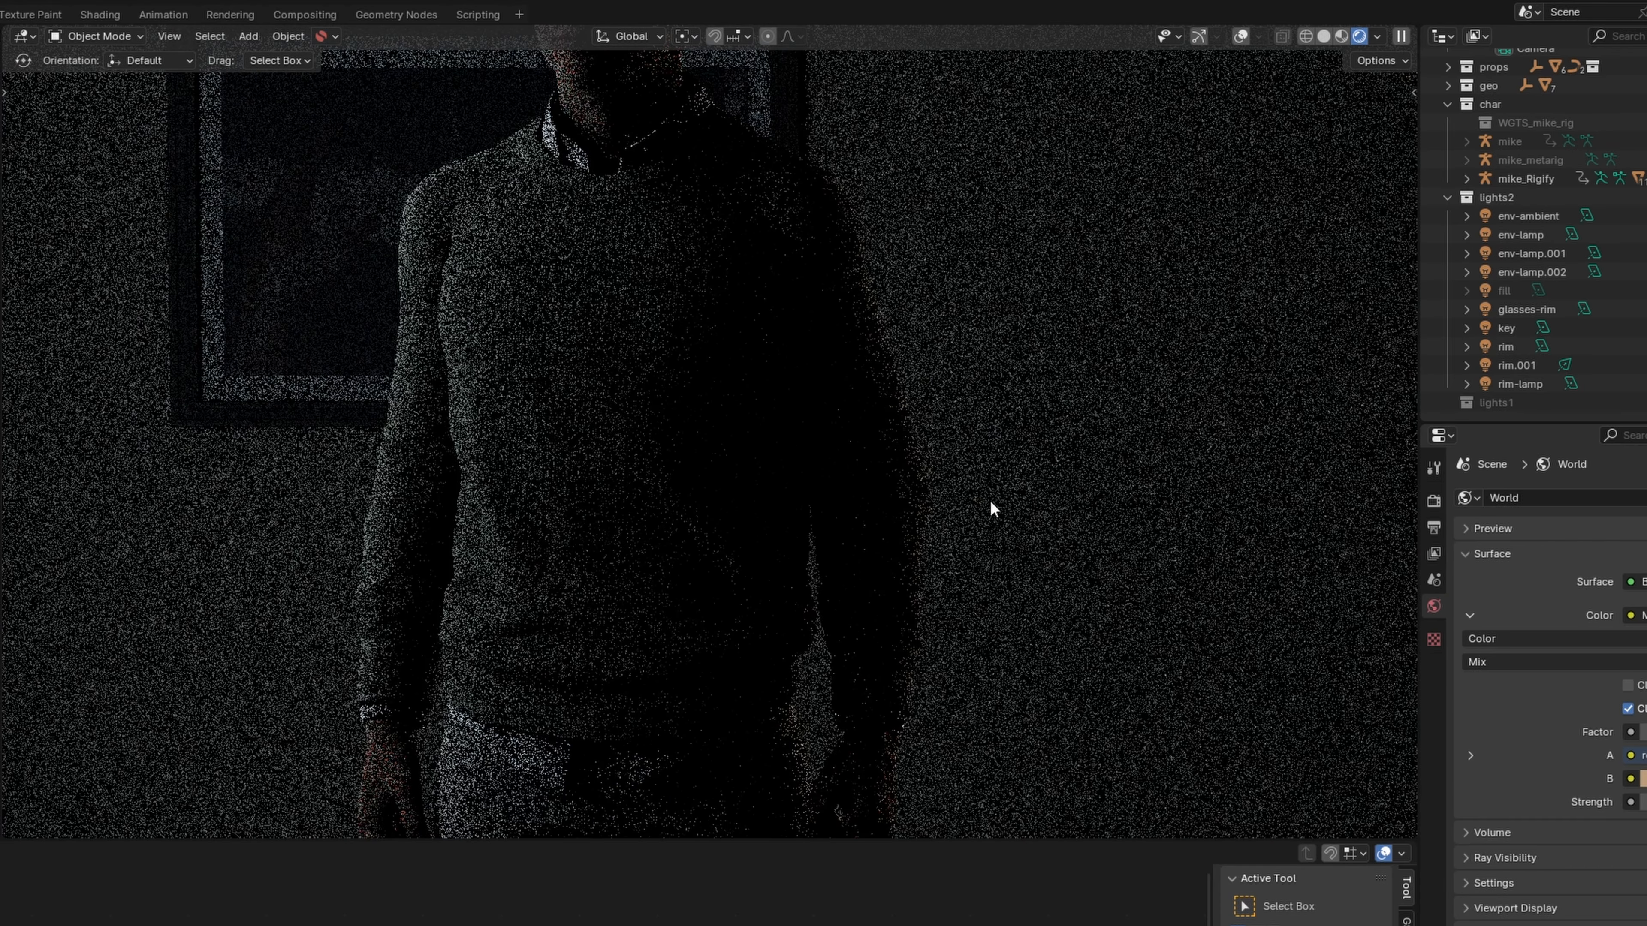
pyautogui.click(1644, 290)
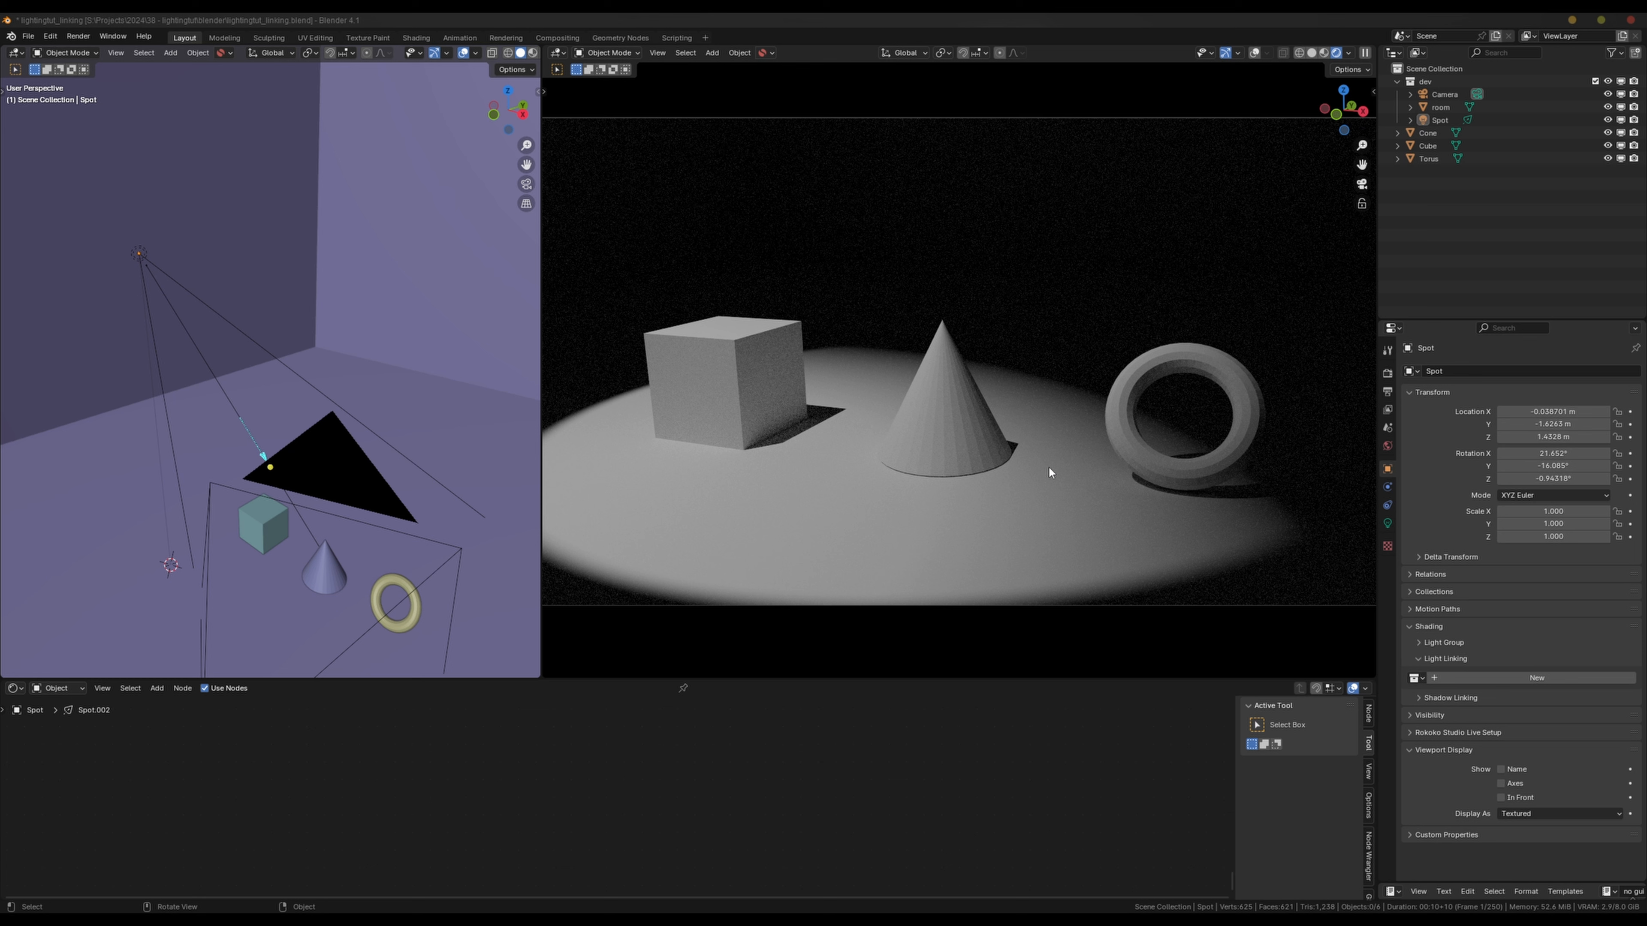
# - Create a light linking collection for the spot light and add the Cone to it
pyautogui.click(142, 253)
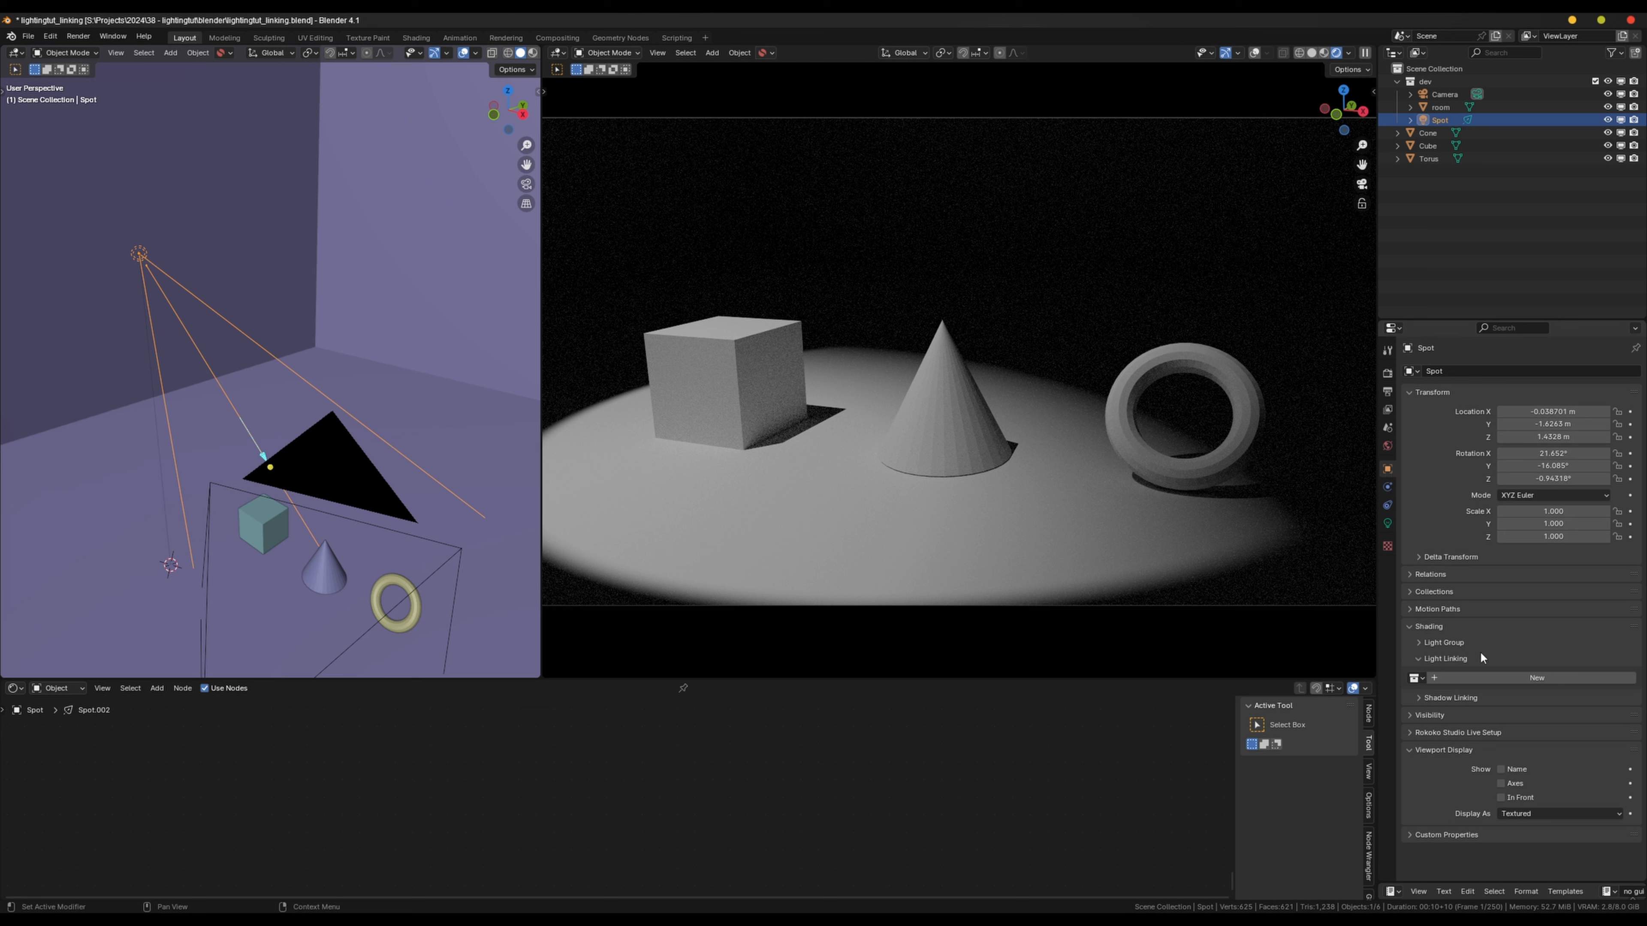
pyautogui.click(1543, 677)
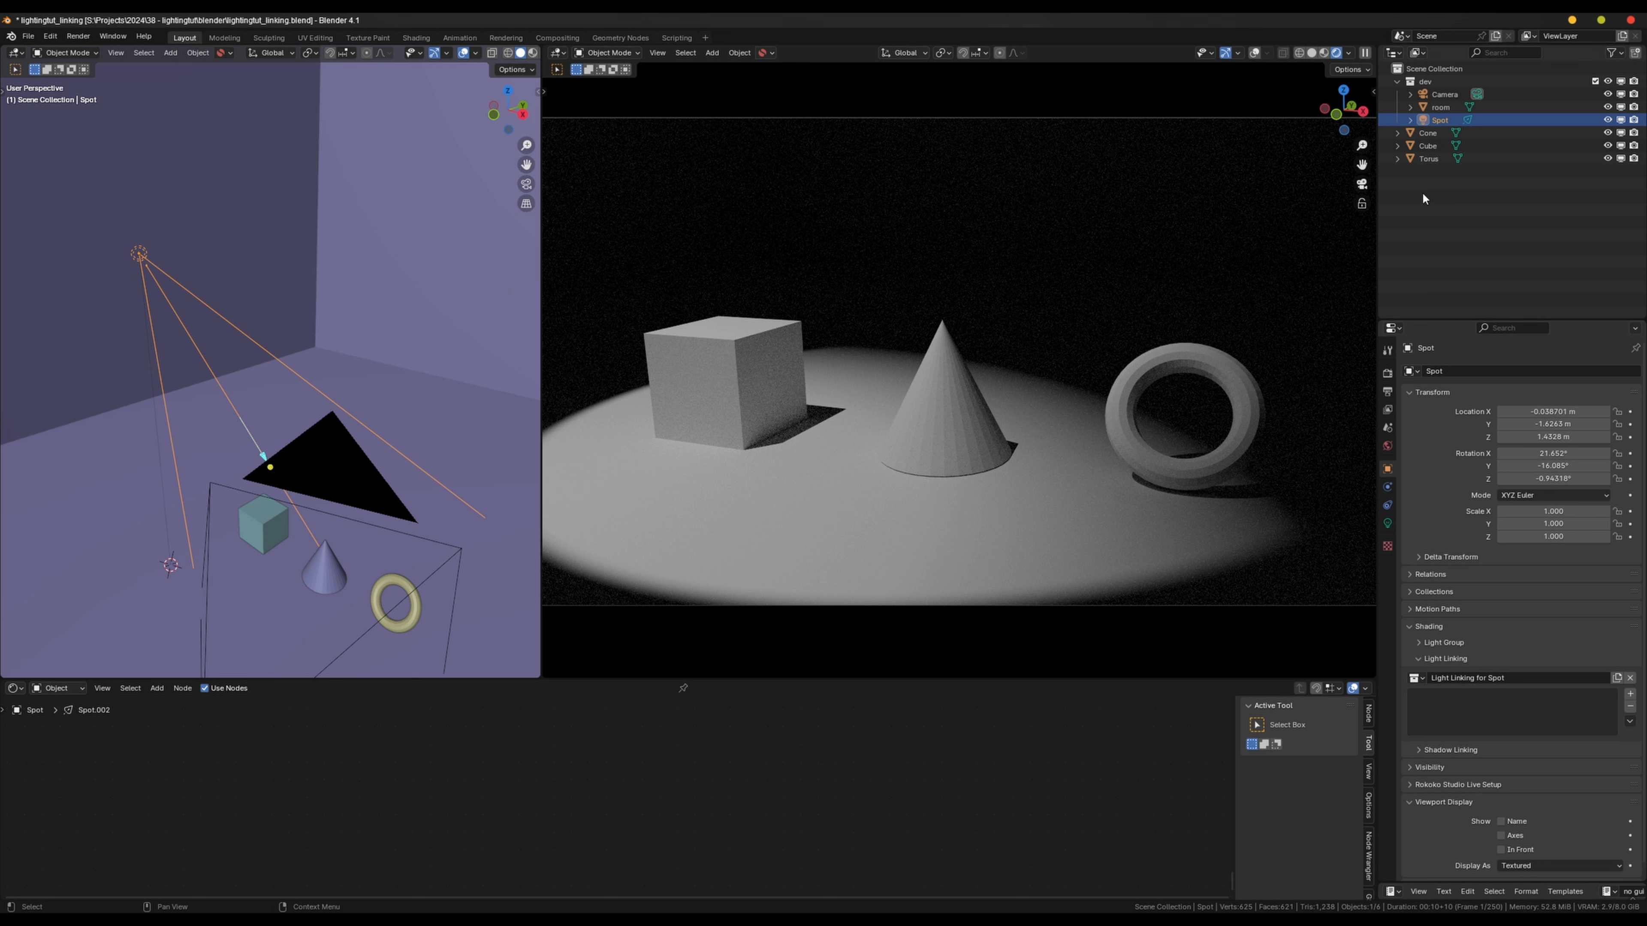
pyautogui.click(1418, 52)
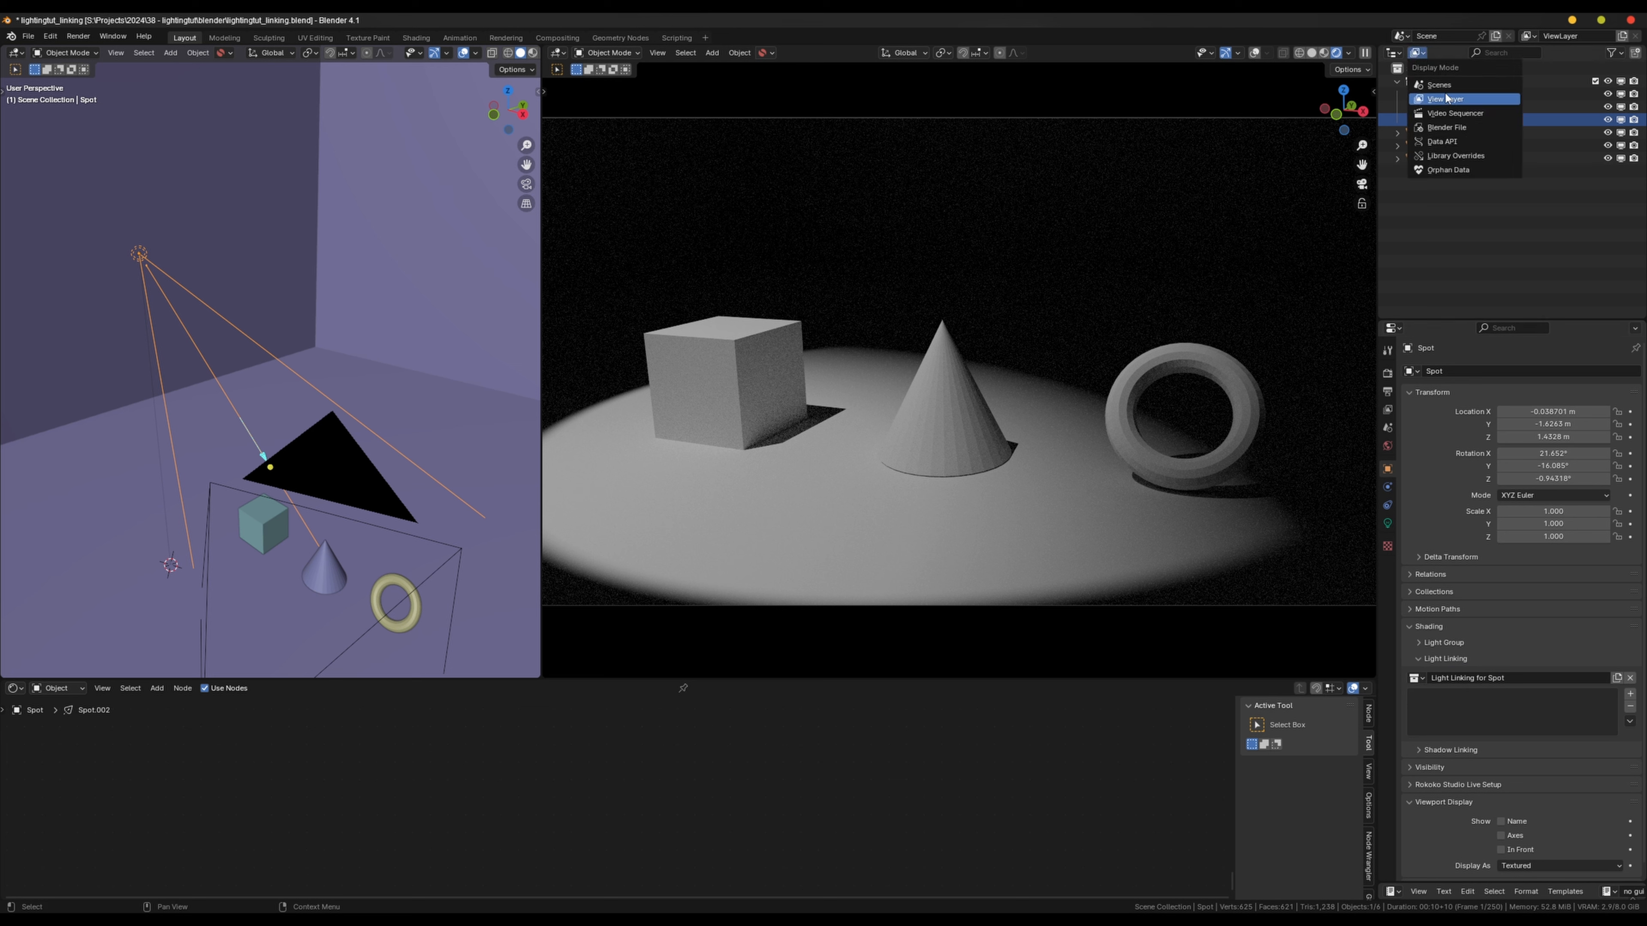
pyautogui.click(1464, 123)
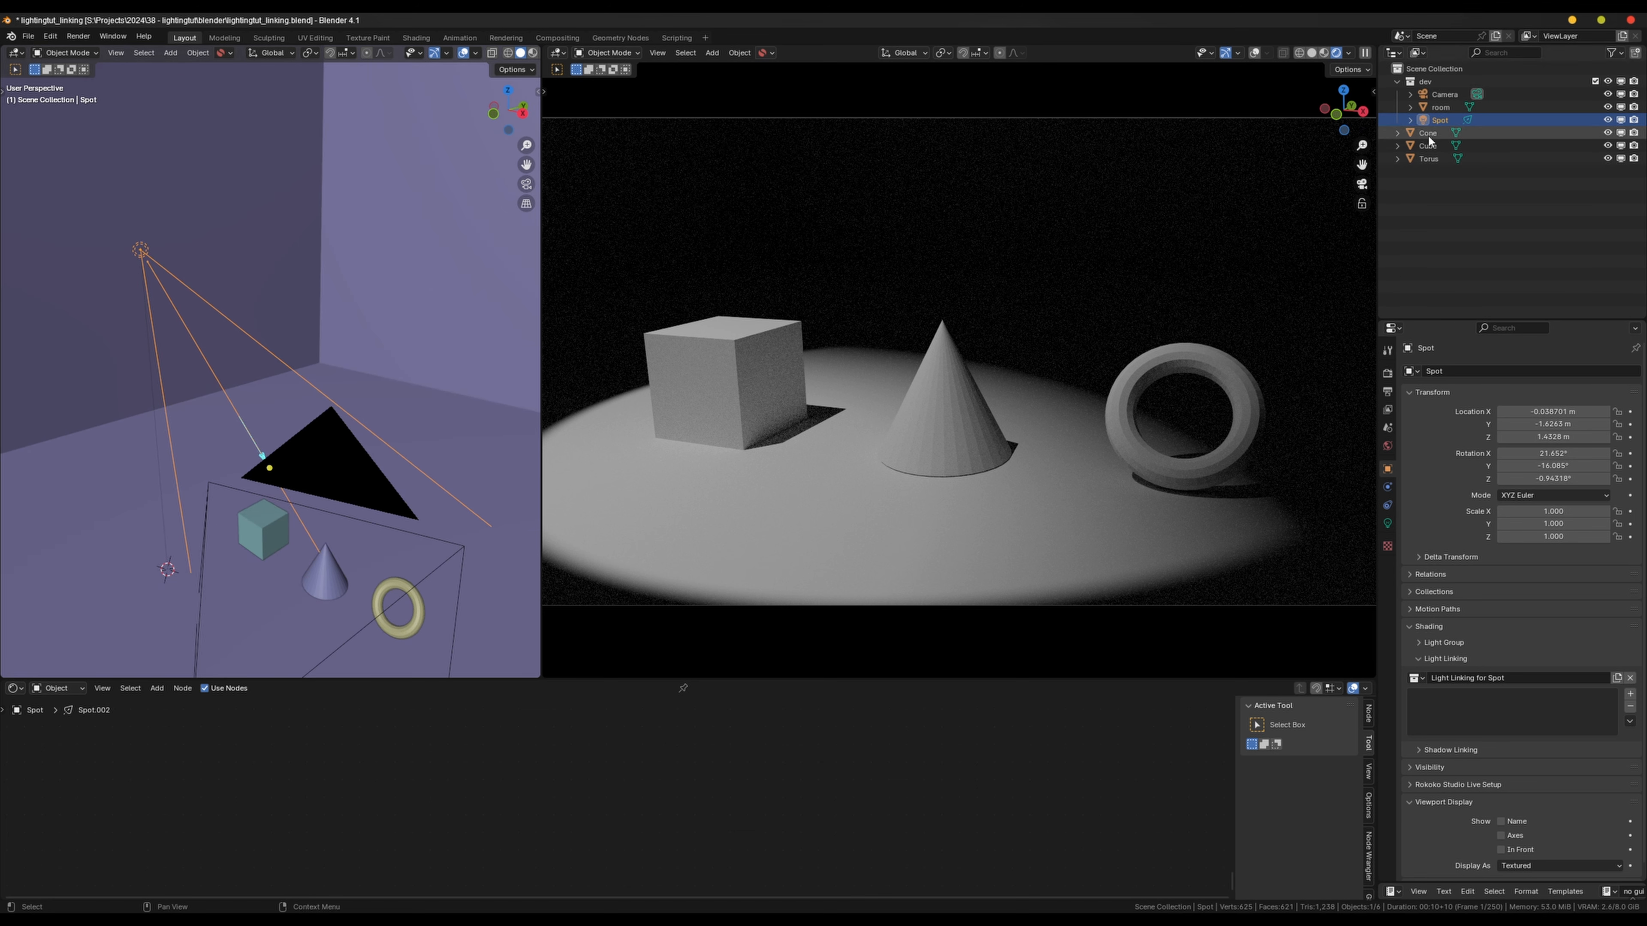
pyautogui.moveTo(1428, 133); pyautogui.dragTo(1473, 712)
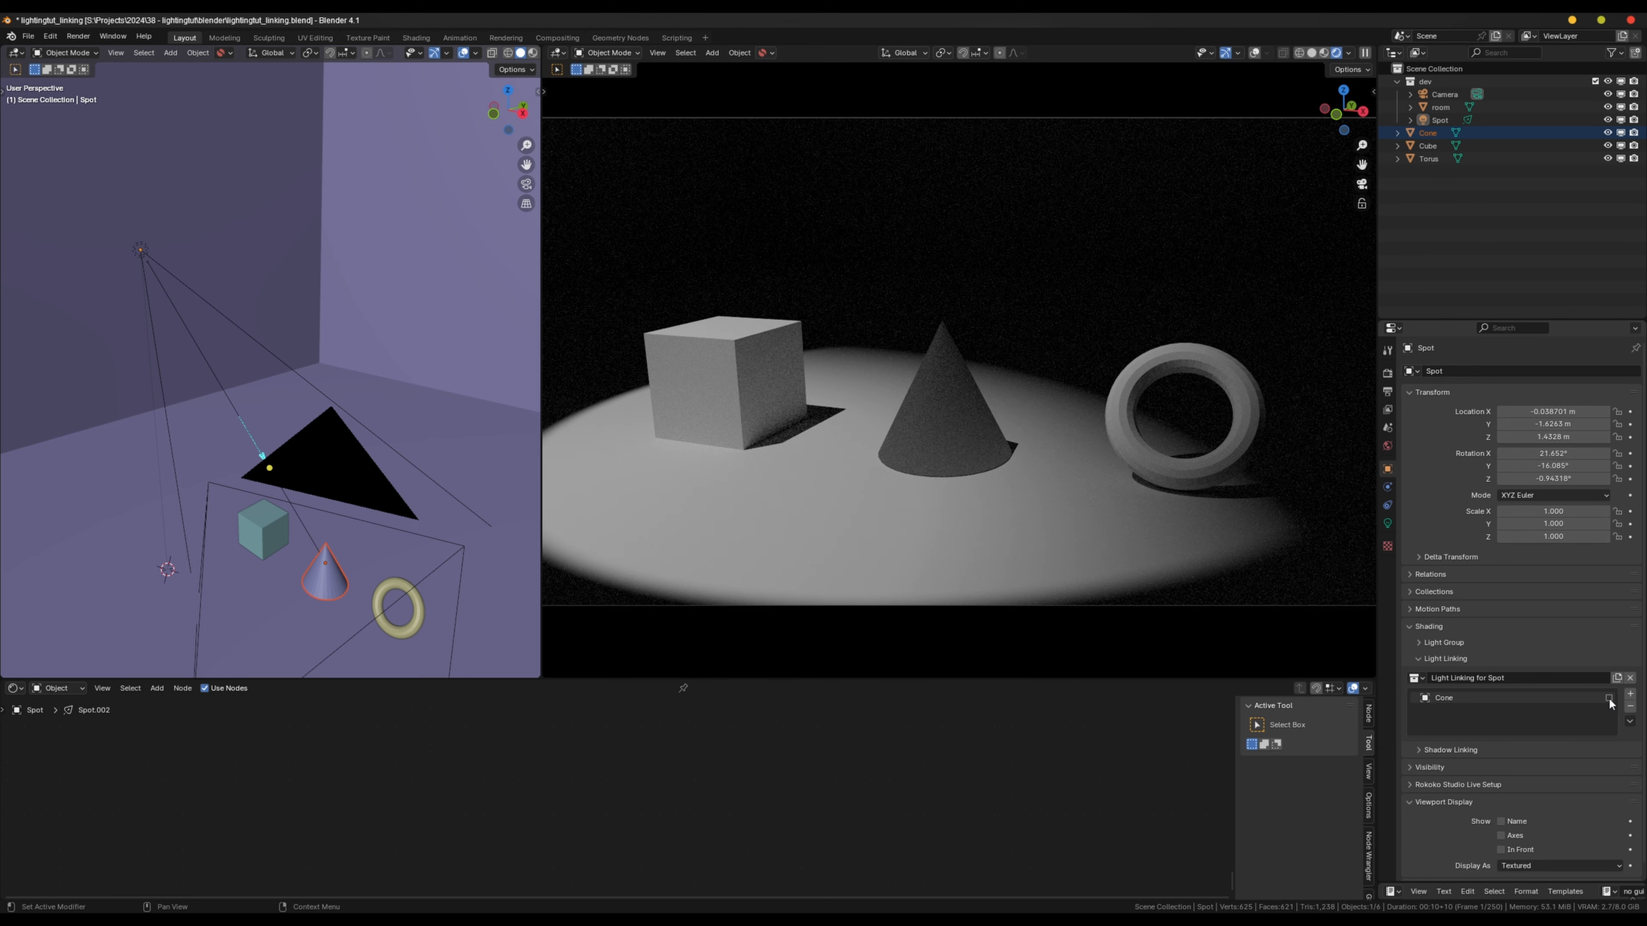
# - Toggle the Cone between included and excluded in the spot light's light linking list
pyautogui.click(1609, 699)
pyautogui.click(1608, 698)
pyautogui.click(1609, 699)
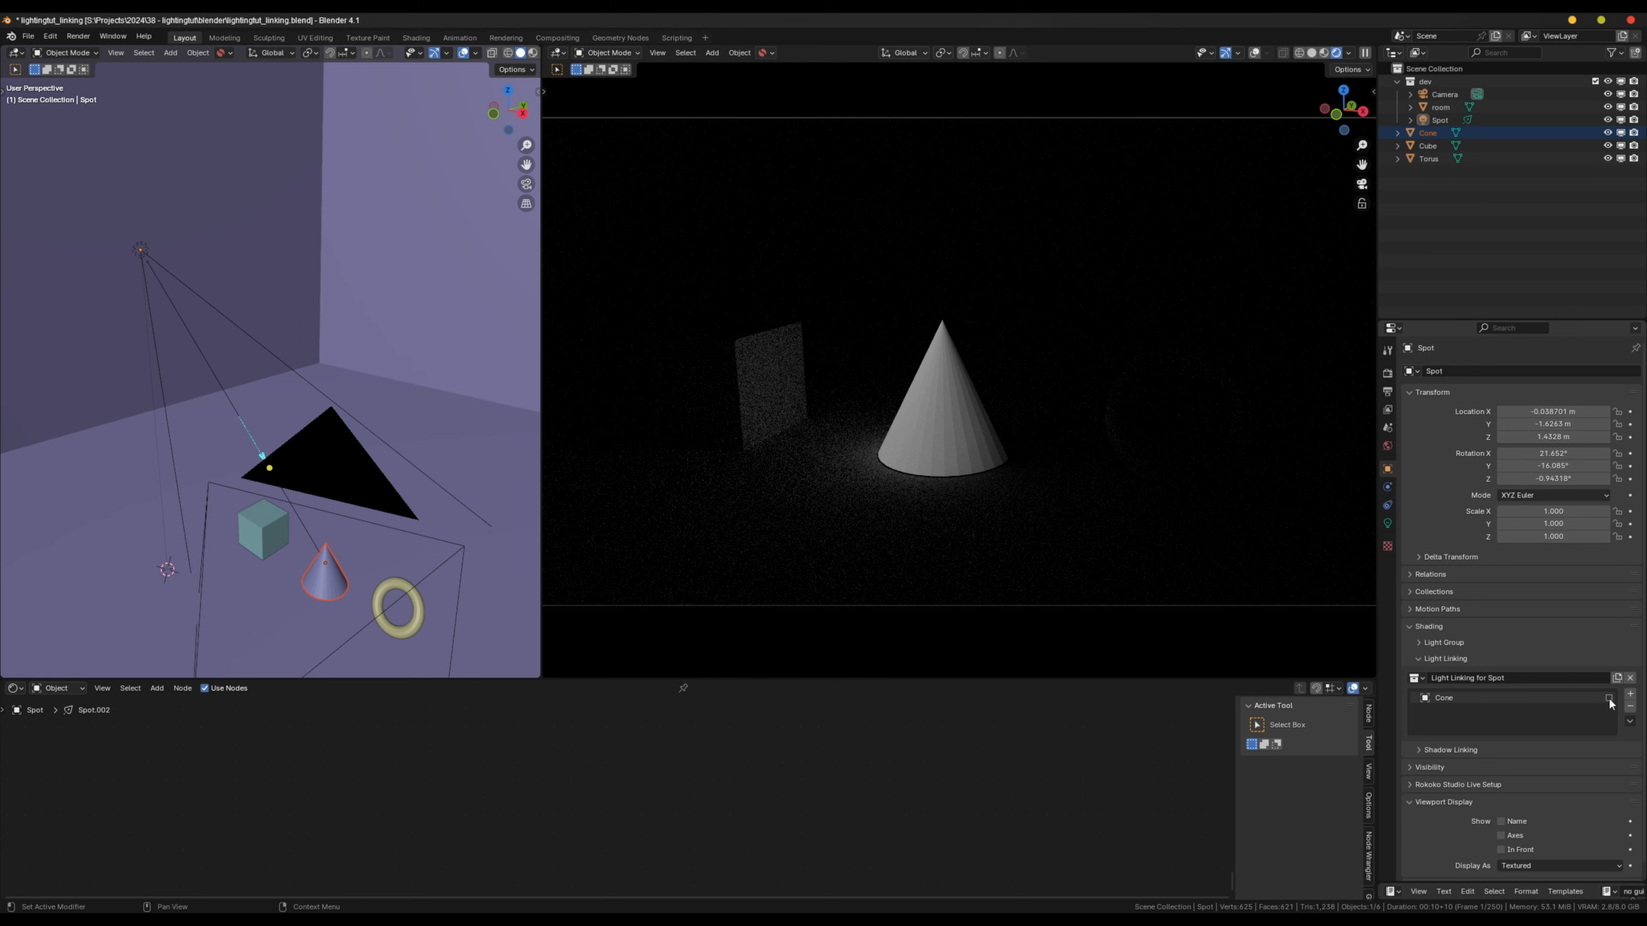
pyautogui.click(1608, 698)
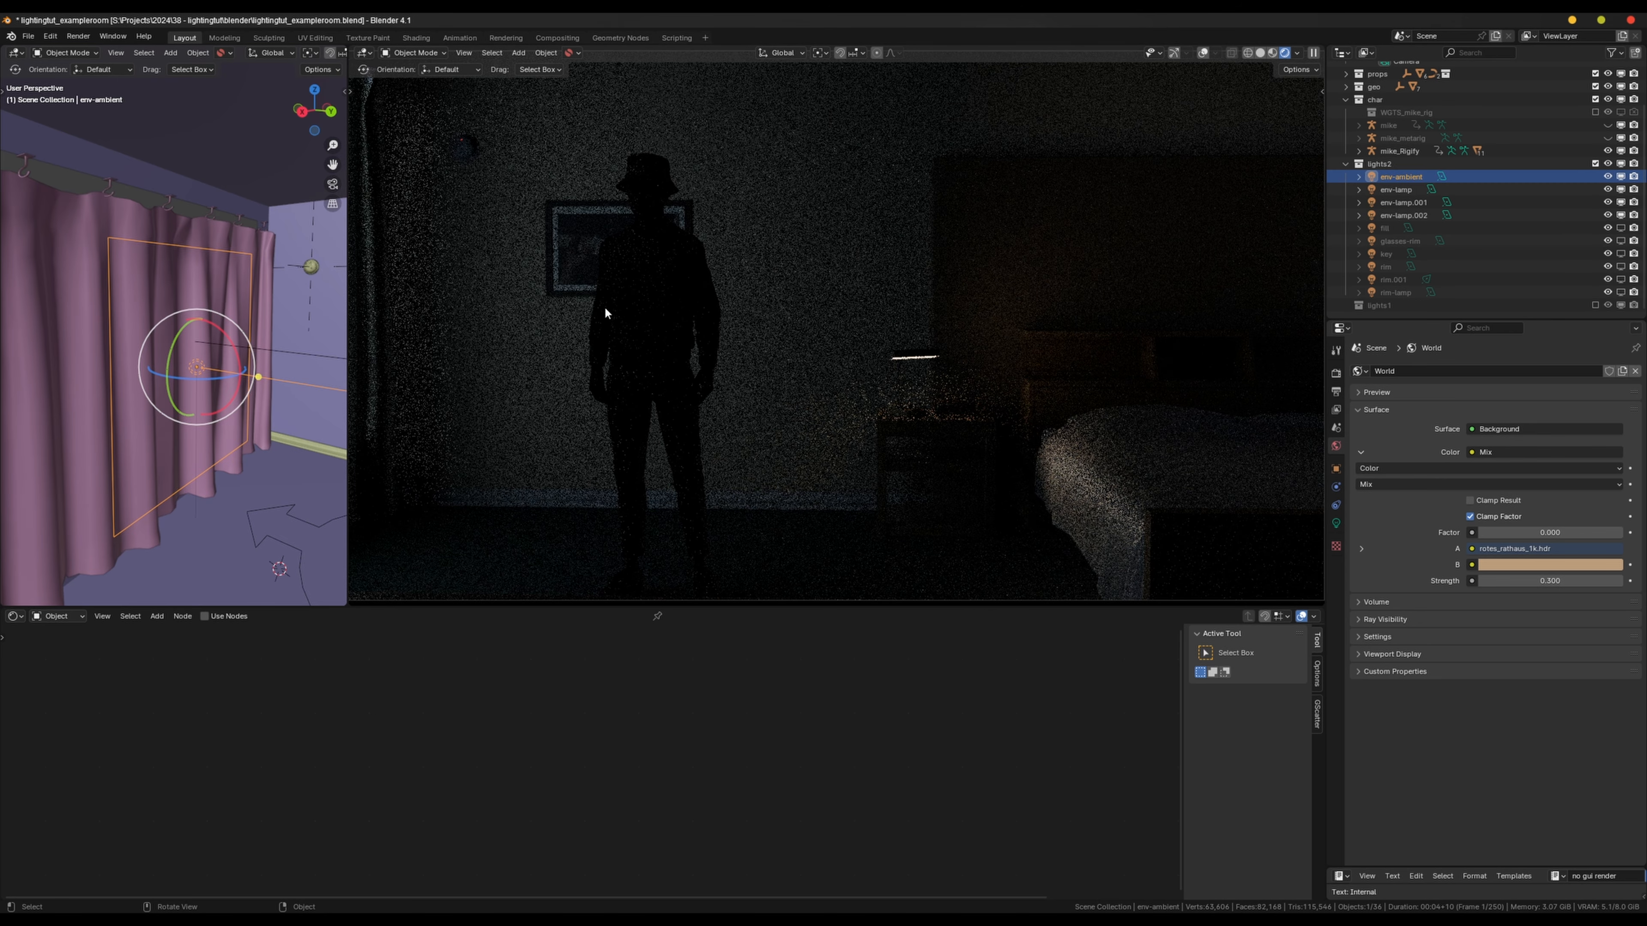
# - Enable viewport visibility for the lights2 lights from fill through rim-lamp
pyautogui.moveTo(233, 256); pyautogui.dragTo(2, 220, button='middle')
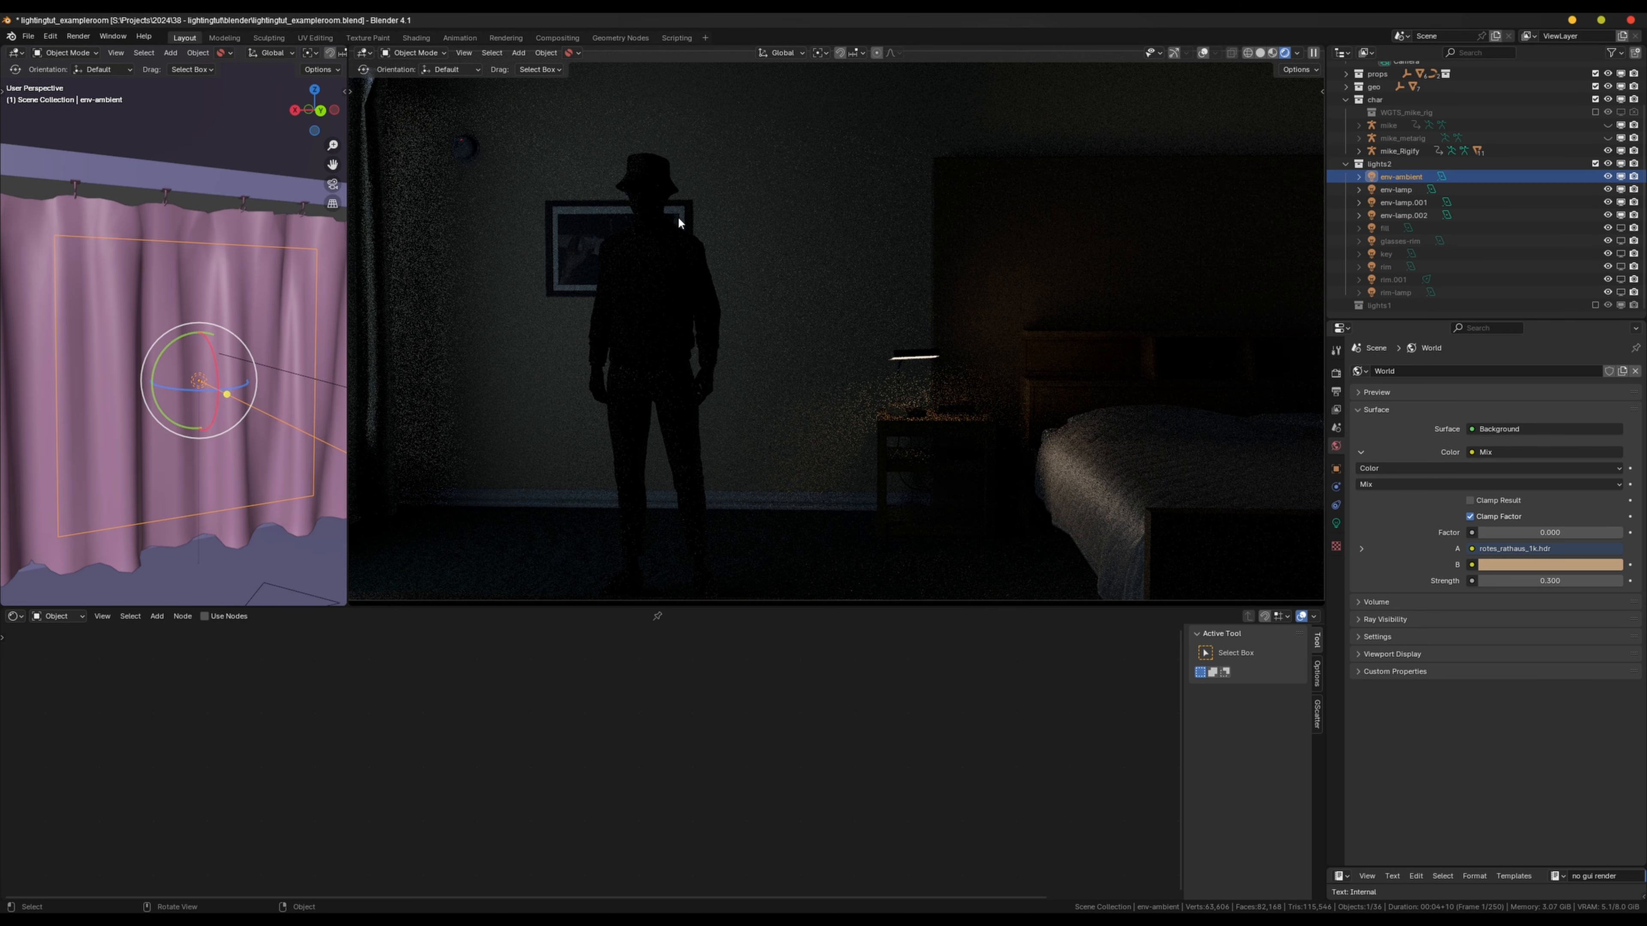
pyautogui.scroll(2, 1375, 150)
pyautogui.click(1377, 146)
pyautogui.moveTo(1621, 228); pyautogui.dragTo(1624, 294)
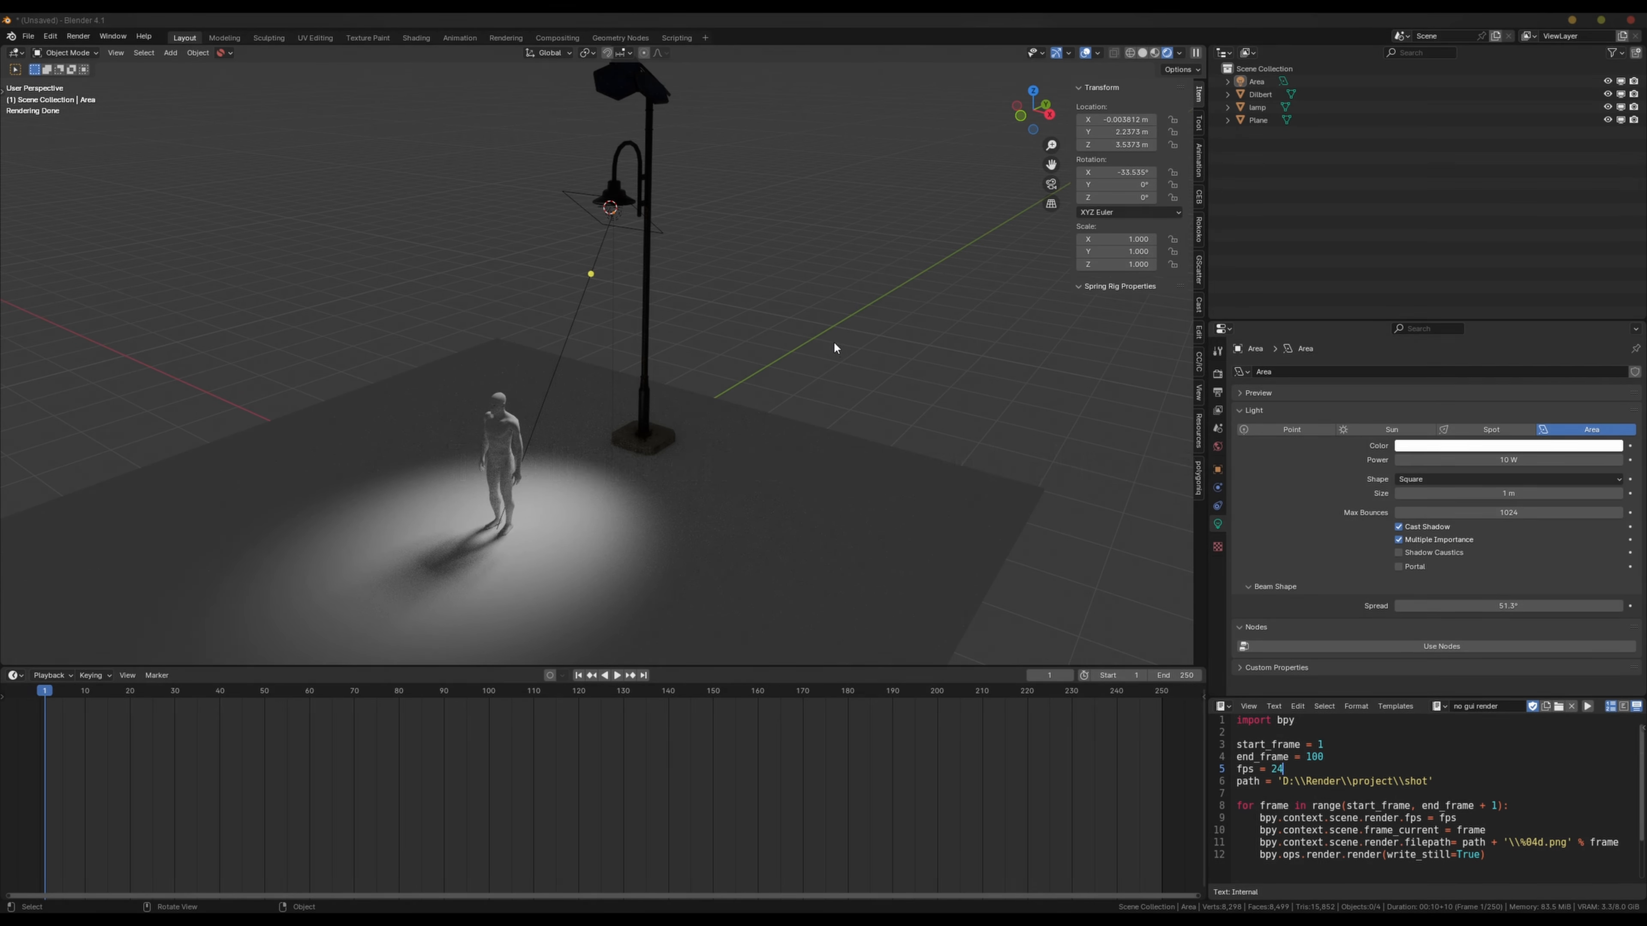
# - Show the street lamp's area light in the Shader Editor and enable nodes for it
pyautogui.click(642, 278)
pyautogui.click(14, 676)
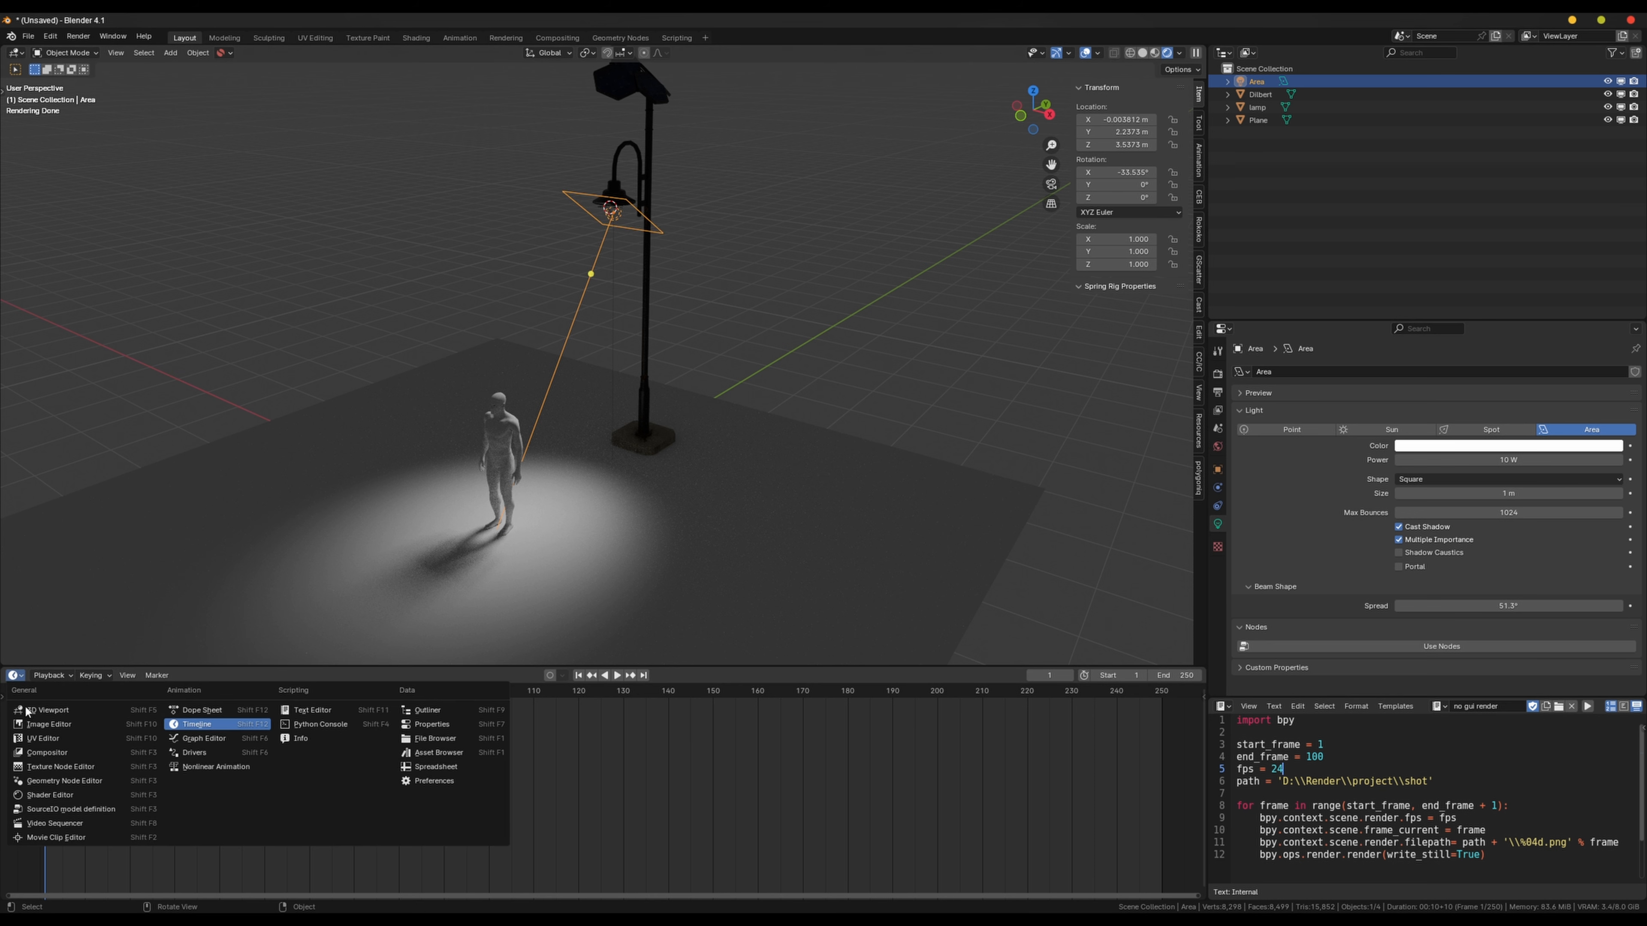
pyautogui.click(55, 795)
pyautogui.click(237, 678)
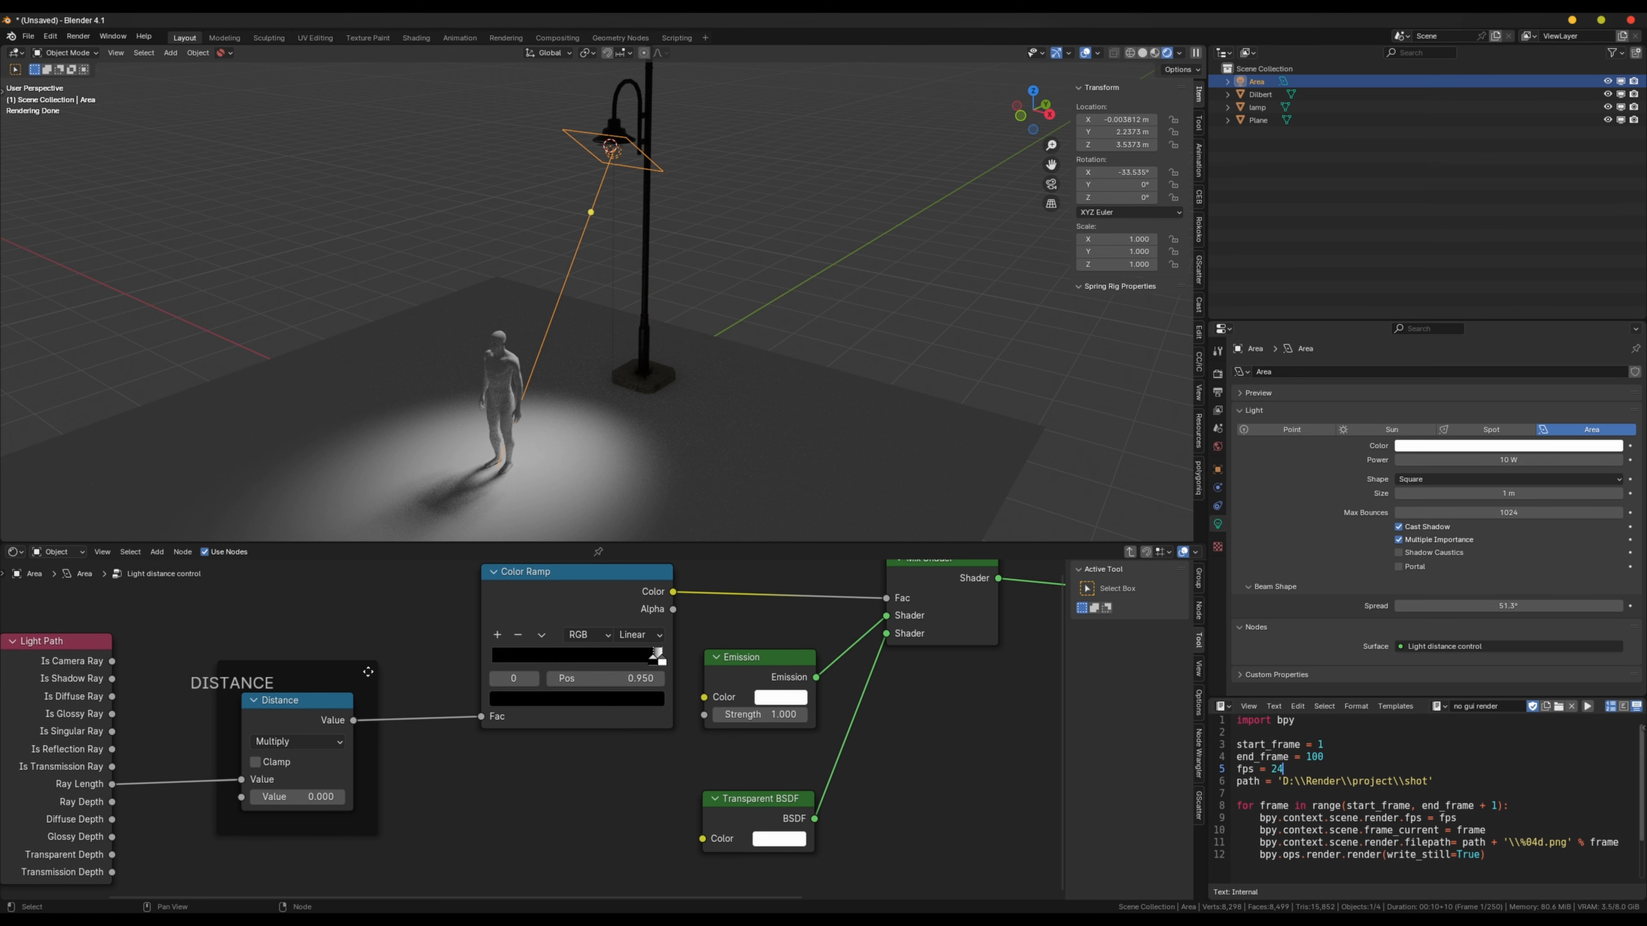
# - Set the Distance multiplier in the area light's distance control group to 0.190 and adjust the Color Ramp's black stop
pyautogui.click(744, 681)
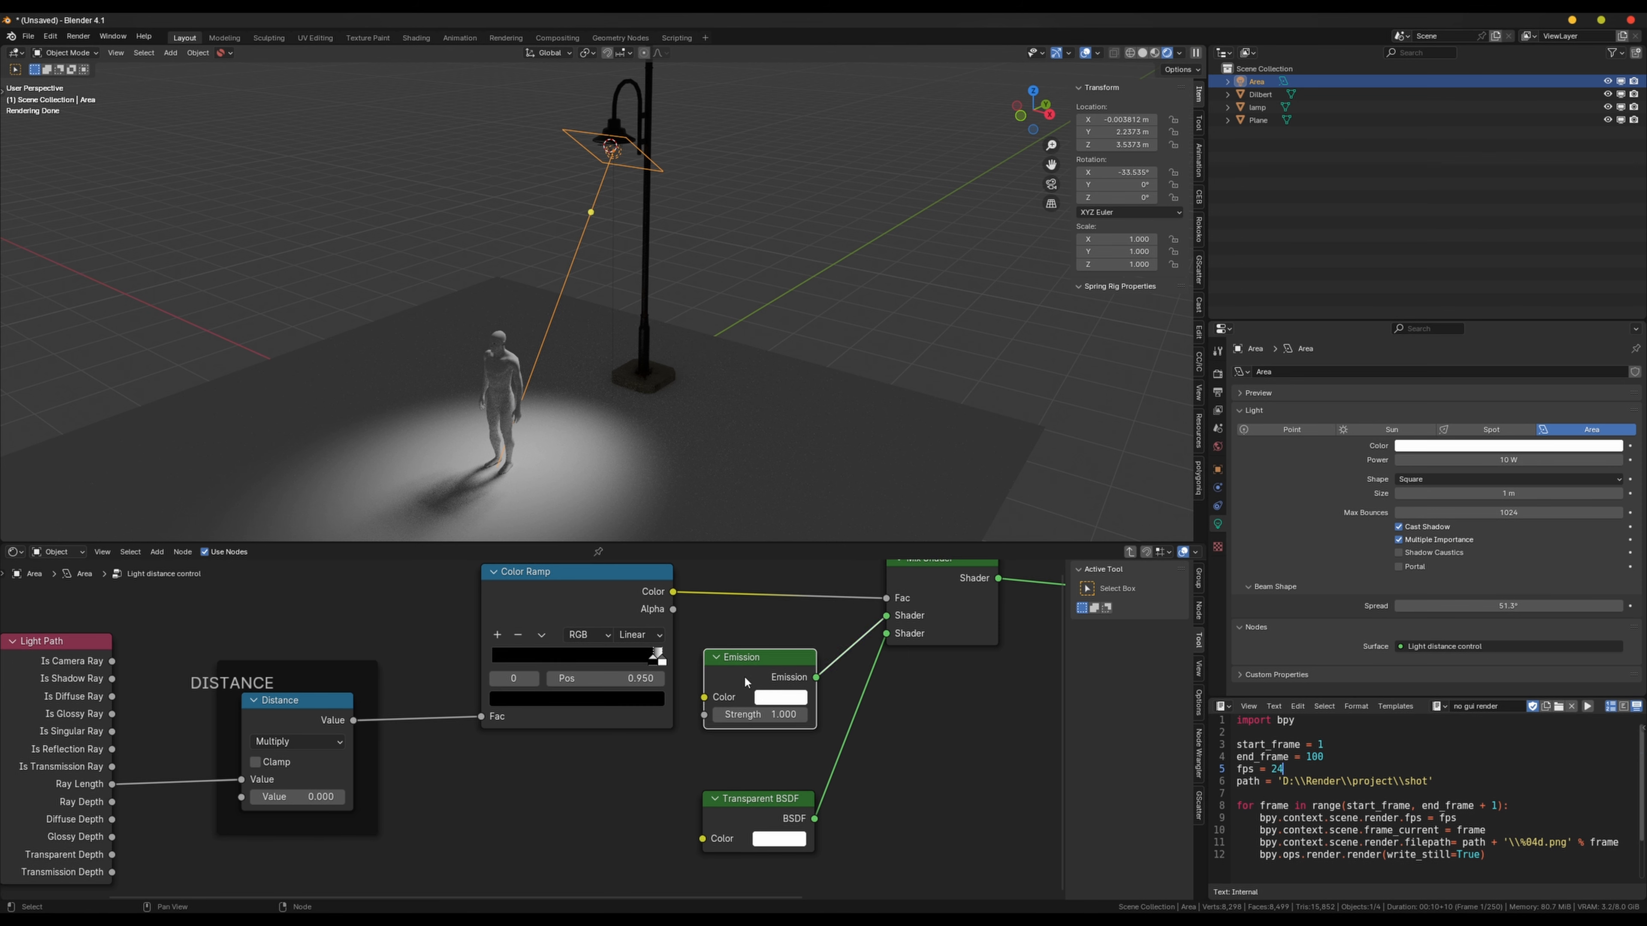
pyautogui.click(755, 811)
pyautogui.click(313, 778)
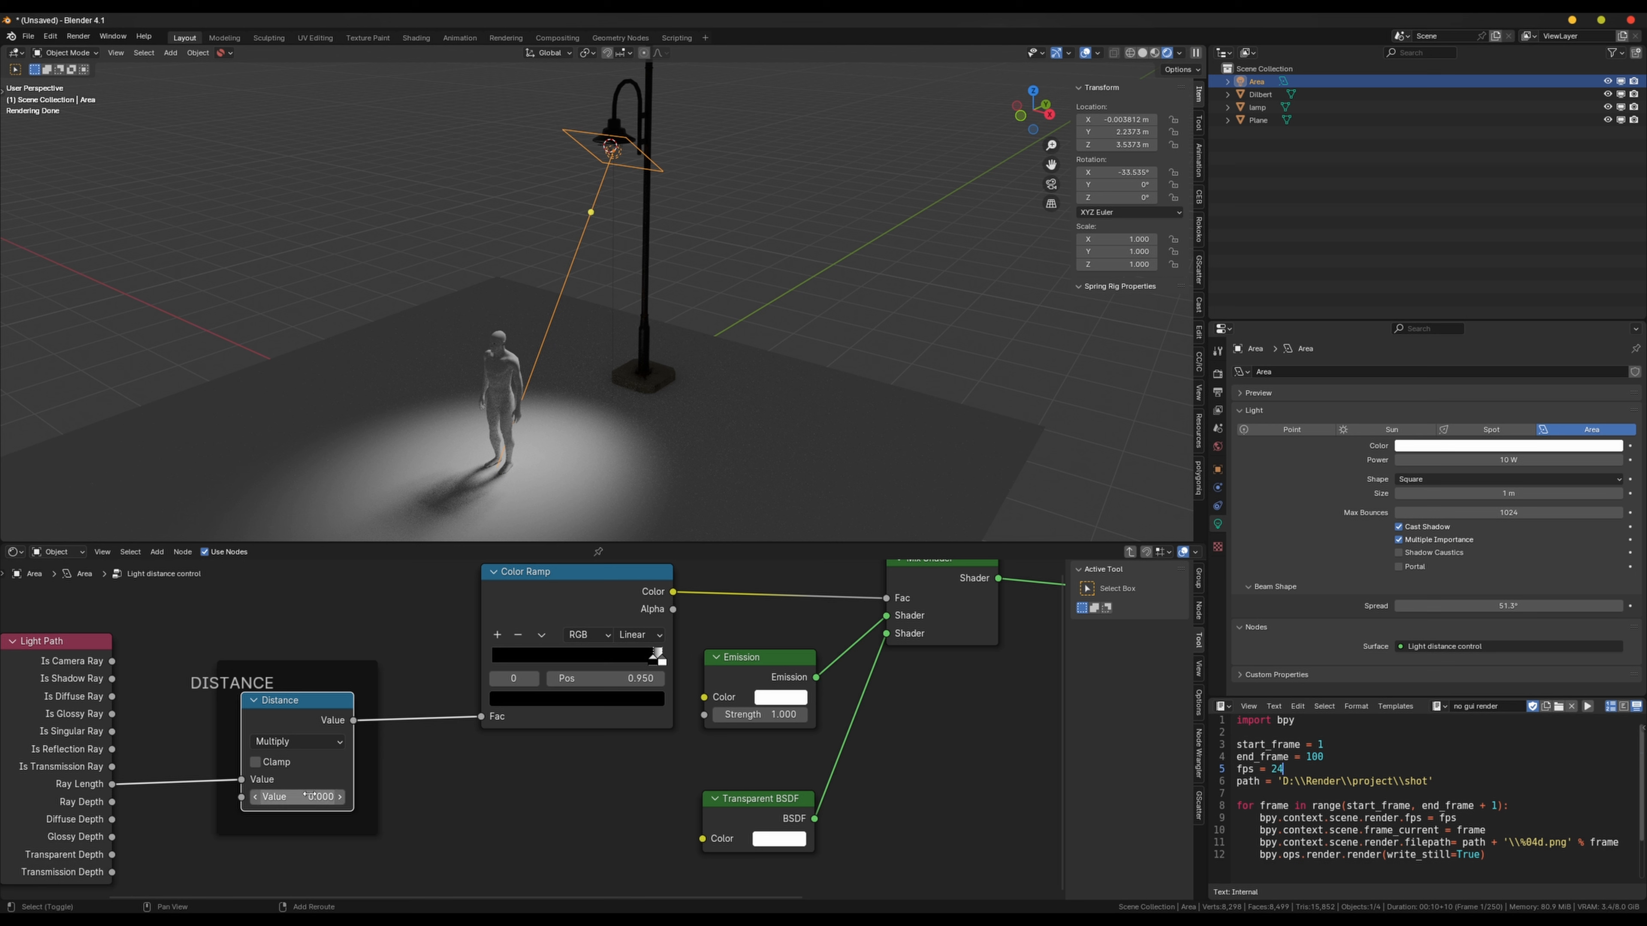
pyautogui.keyDown('shift'); pyautogui.moveTo(296, 797); pyautogui.dragTo(340, 797); pyautogui.keyUp('shift')
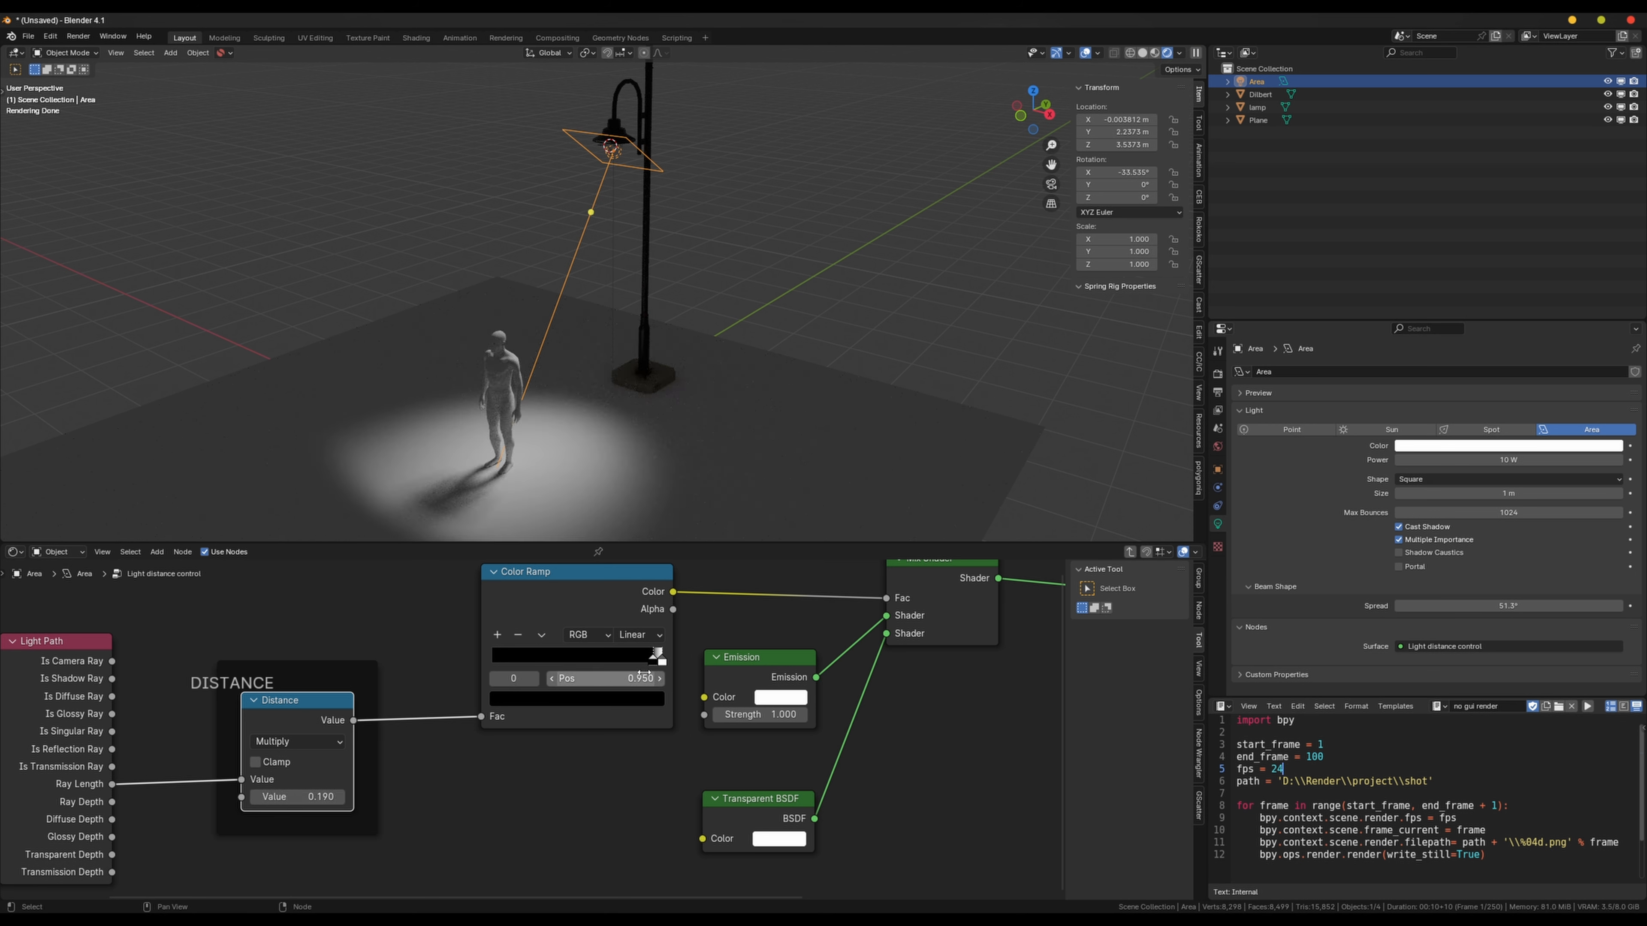
pyautogui.moveTo(654, 665)
pyautogui.mouseDown()
pyautogui.moveTo(616, 662)
pyautogui.moveTo(659, 662)
pyautogui.mouseUp()
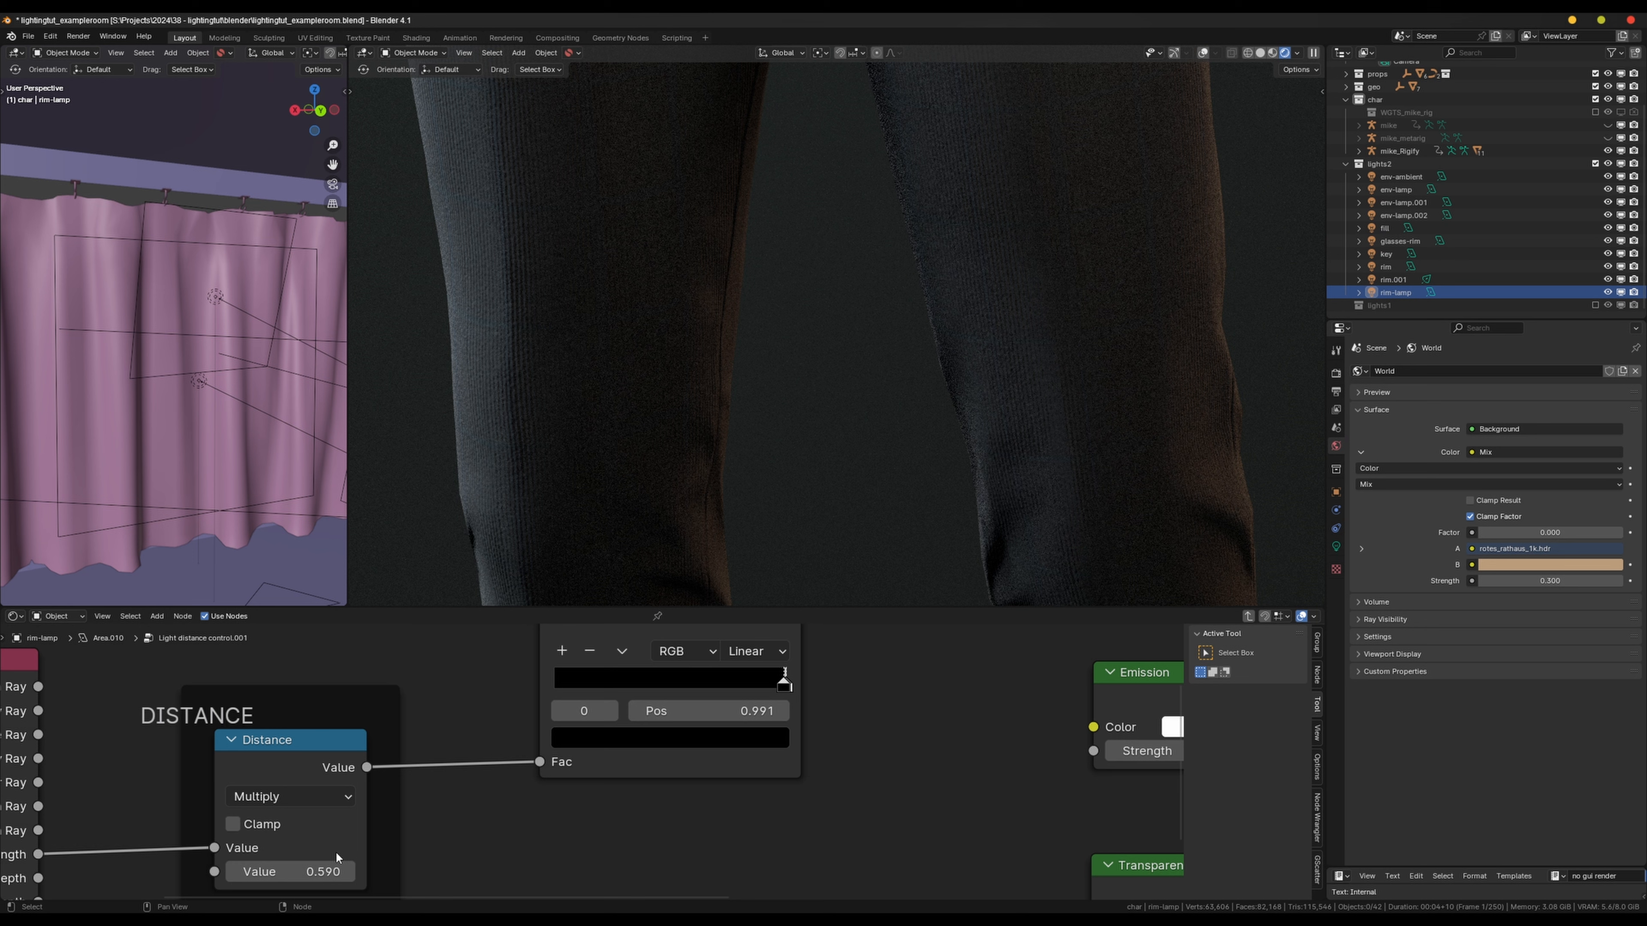
# - Adjust the Distance multiplier on the rim-lamp and the spot light, and move the street lamp's Color Ramp black stop toward white
pyautogui.keyDown('shift'); pyautogui.moveTo(314, 870); pyautogui.dragTo(335, 869); pyautogui.keyUp('shift')
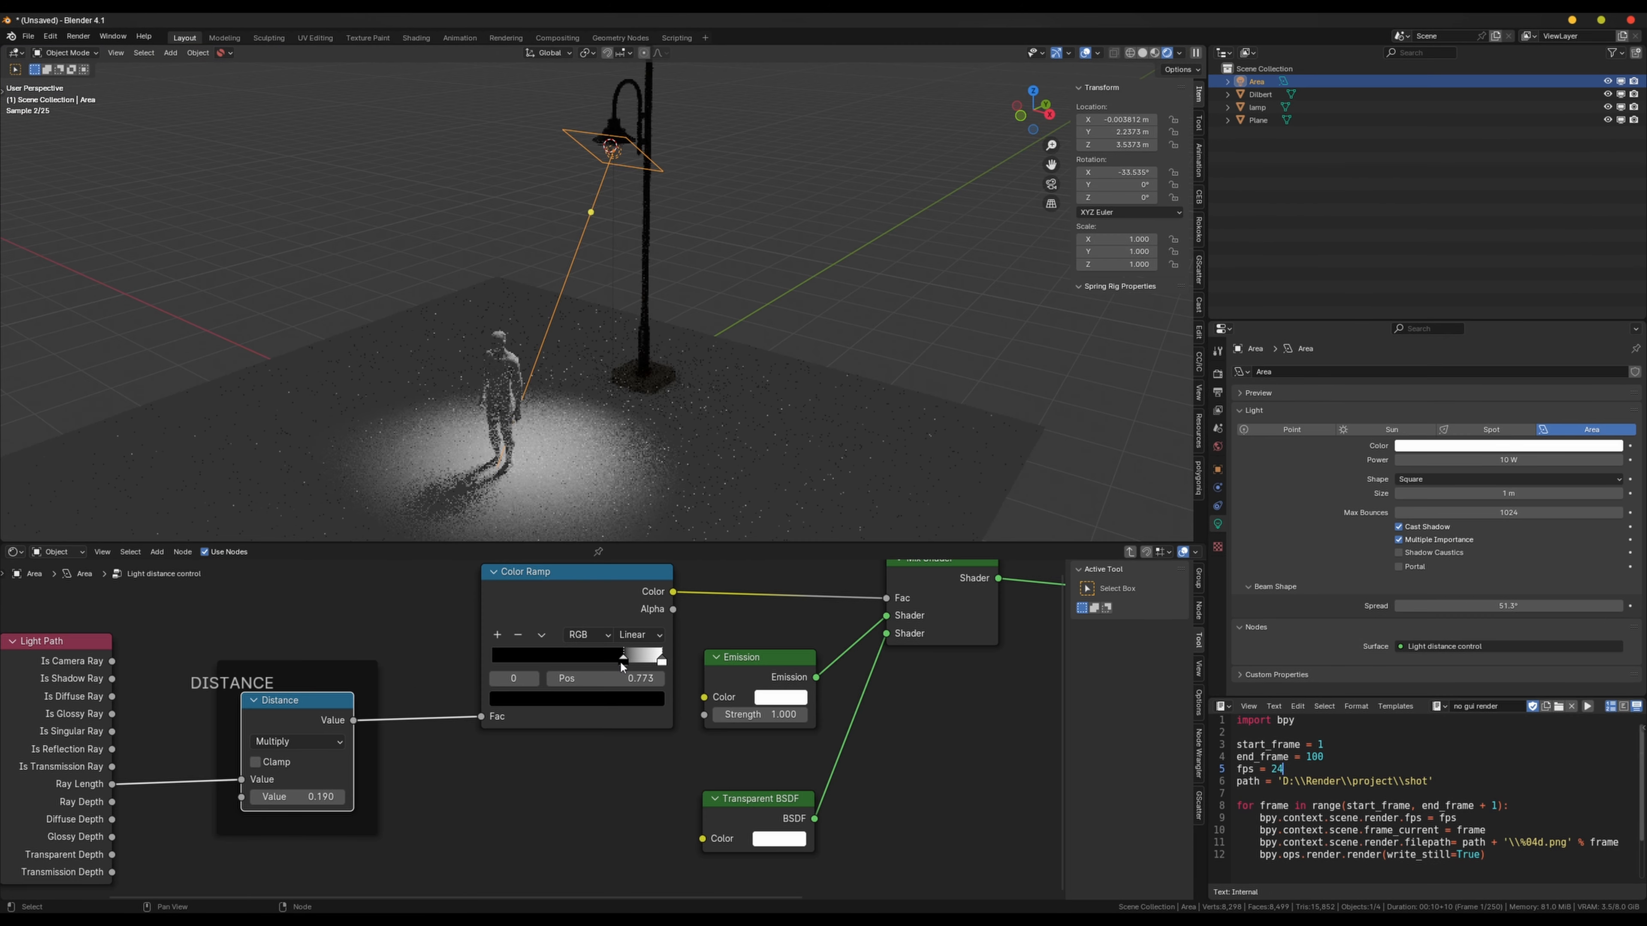
pyautogui.moveTo(621, 662); pyautogui.dragTo(642, 659)
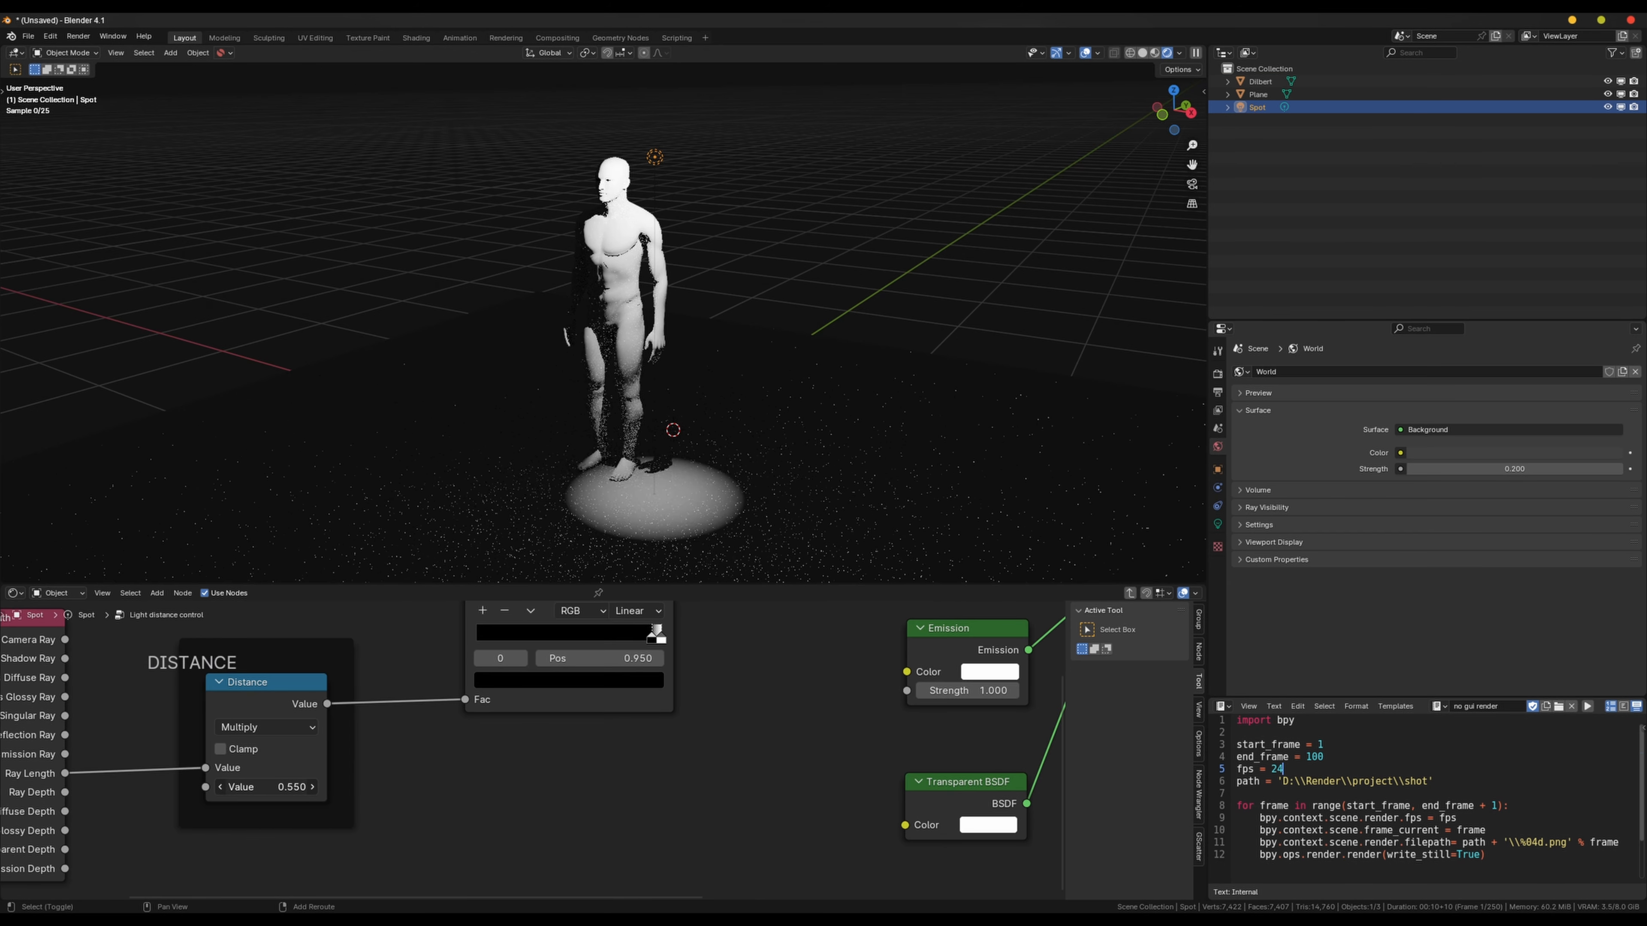
pyautogui.moveTo(266, 786); pyautogui.dragTo(294, 787)
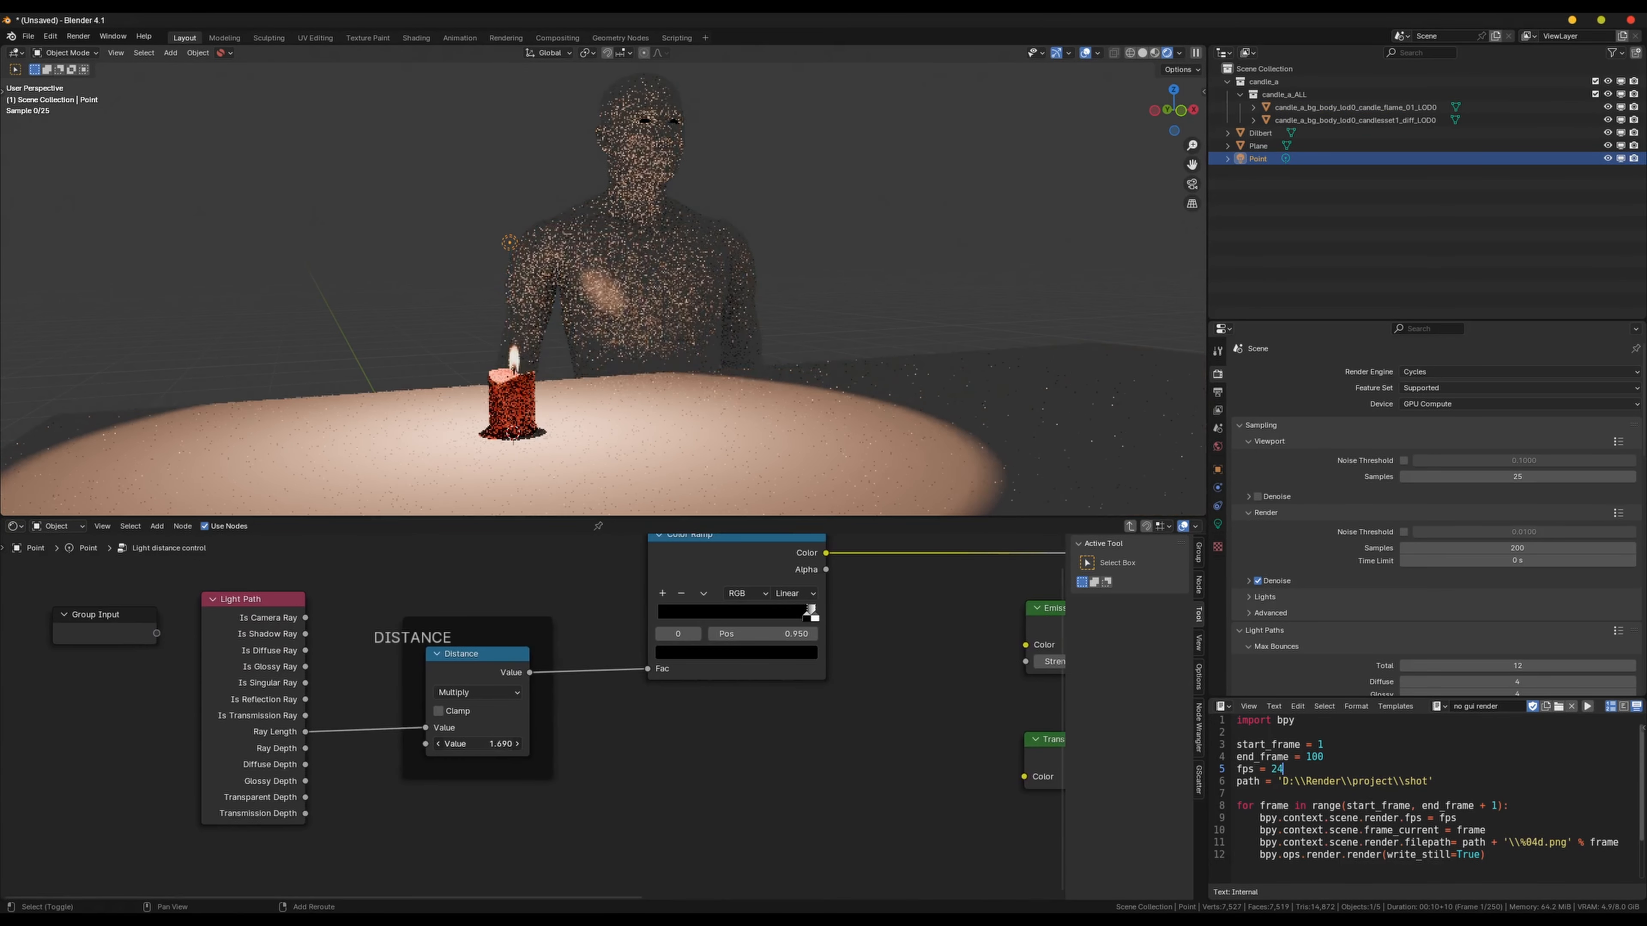
# - Lower the Distance multiplier on the candle's point light and shift its Color Ramp's black stop slightly toward white
pyautogui.keyDown('shift'); pyautogui.moveTo(477, 744); pyautogui.dragTo(460, 744); pyautogui.keyUp('shift')
pyautogui.moveTo(807, 616)
pyautogui.mouseDown()
pyautogui.moveTo(784, 618)
pyautogui.moveTo(811, 617)
pyautogui.mouseUp()
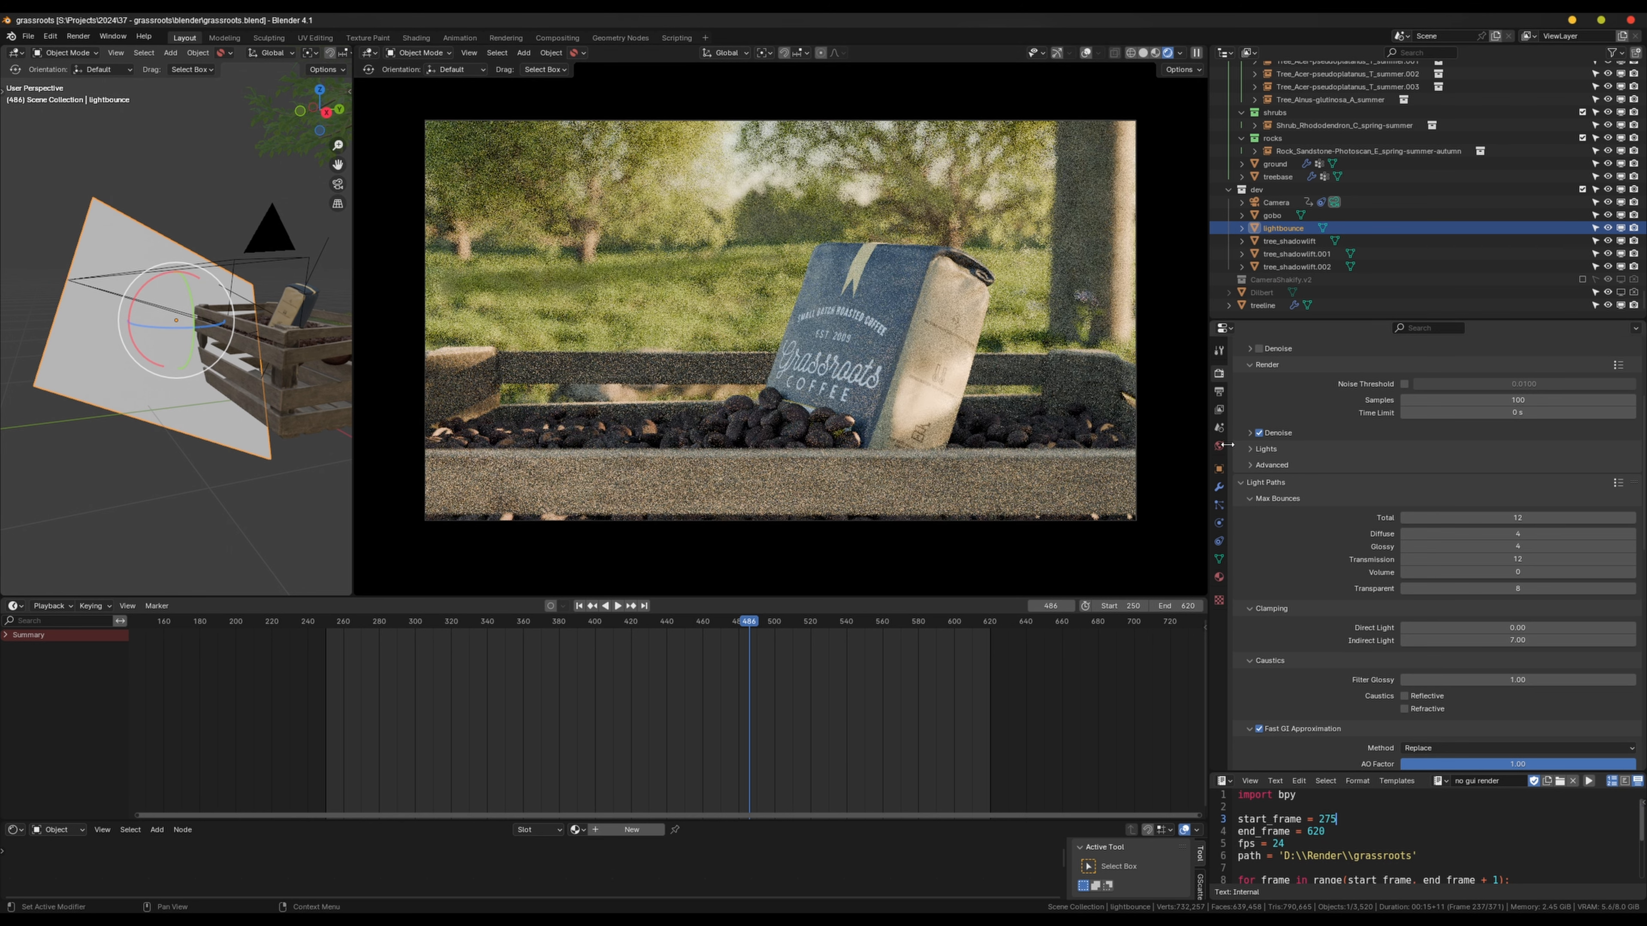
# - Examine the placement of the lightbounce plane and the tree_shadowlift planes around the coffee crate scene
pyautogui.click(1227, 448)
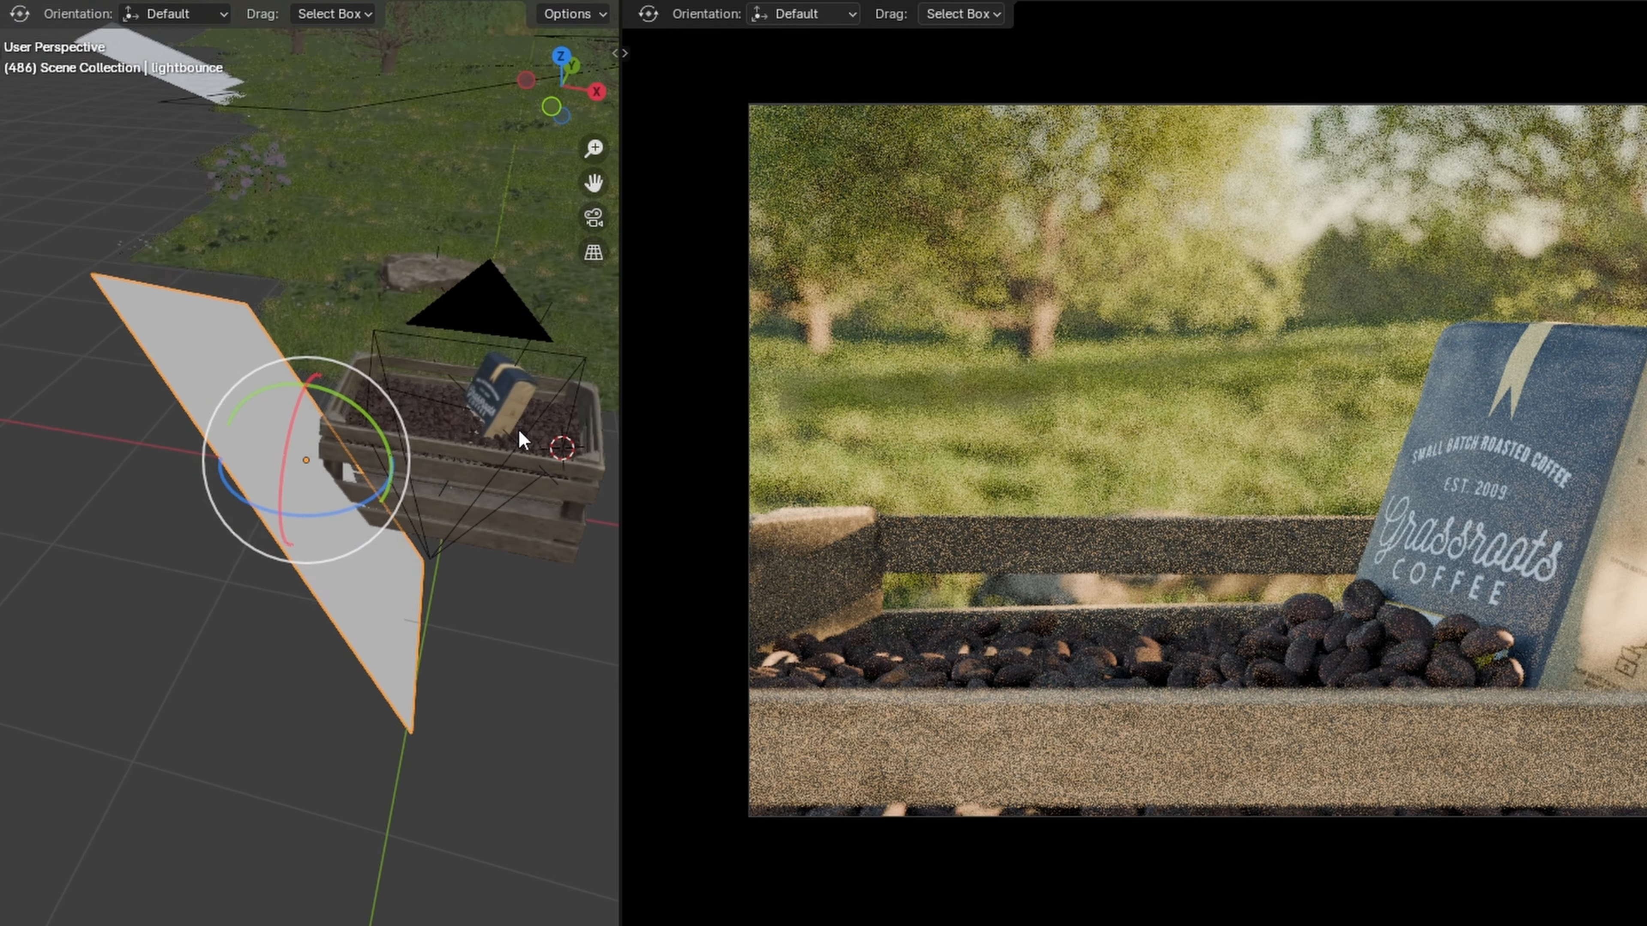
pyautogui.moveTo(518, 429); pyautogui.dragTo(452, 354, button='middle')
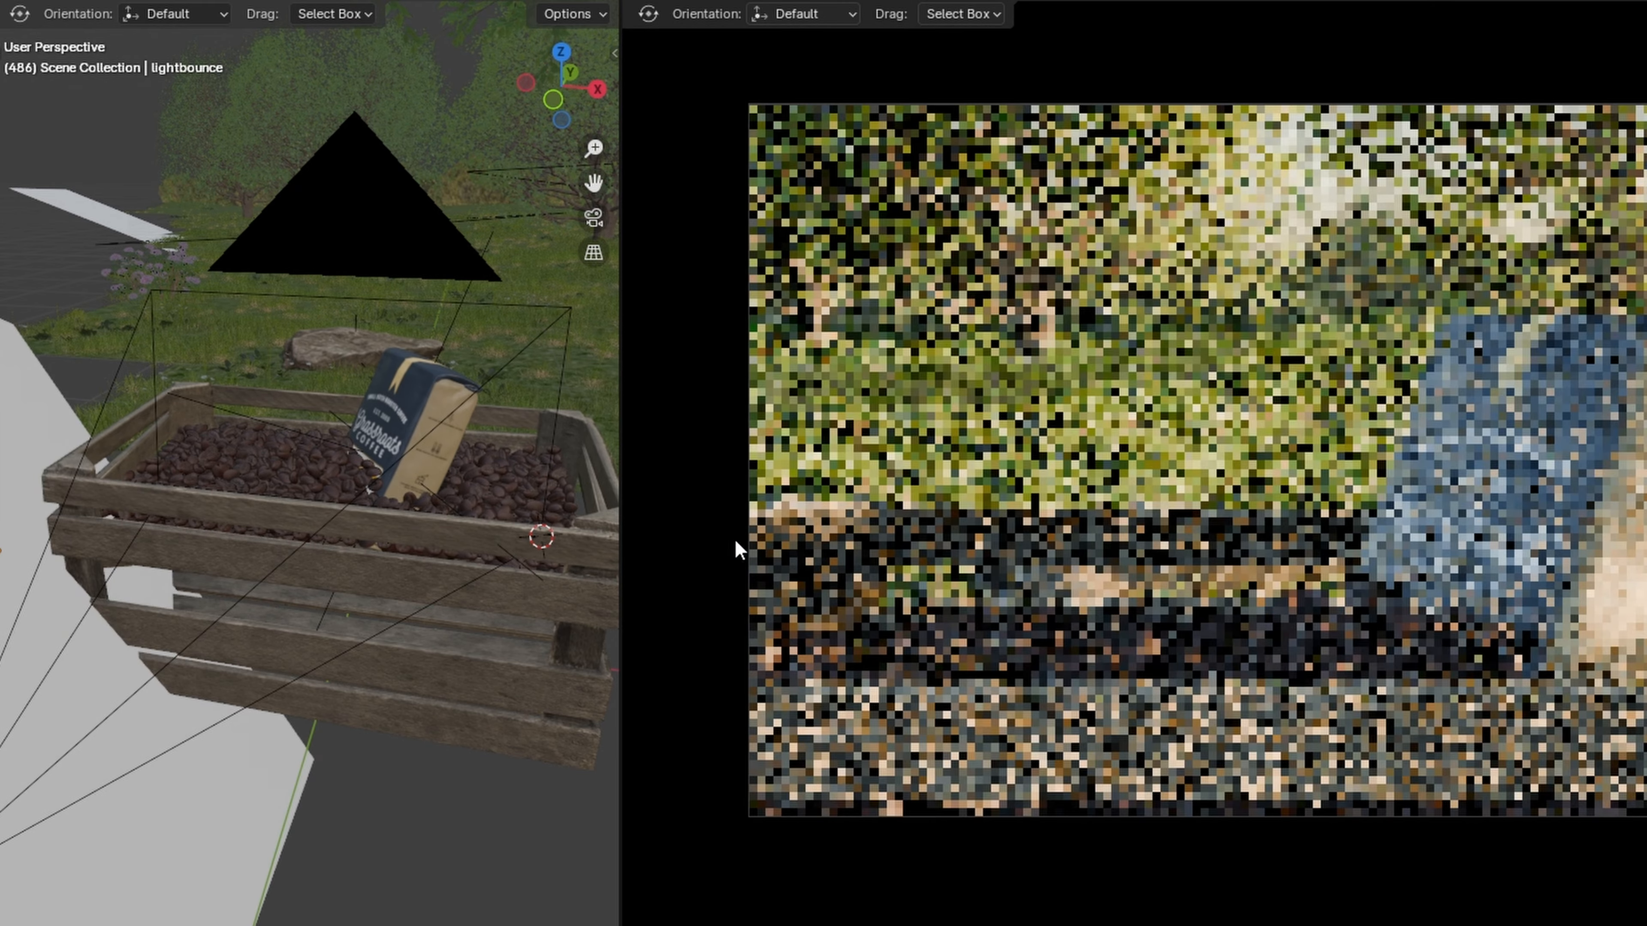
pyautogui.keyDown('shift'); pyautogui.moveTo(380, 528); pyautogui.dragTo(494, 498, button='middle'); pyautogui.keyUp('shift')
pyautogui.moveTo(276, 508); pyautogui.dragTo(252, 498, button='middle')
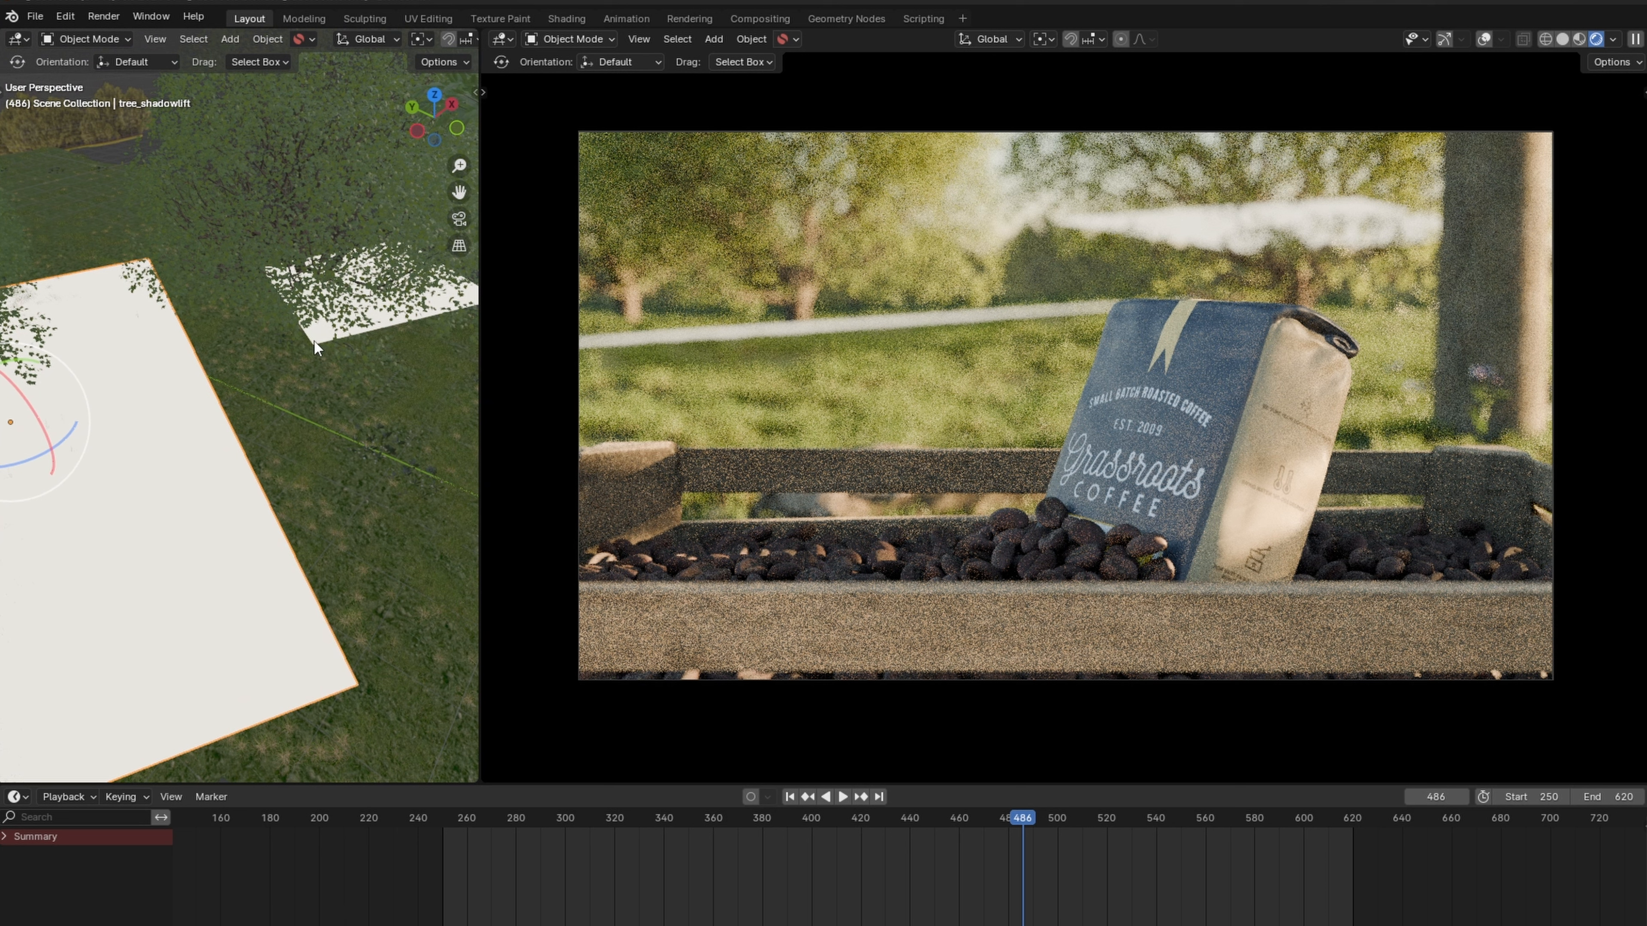
pyautogui.click(313, 342)
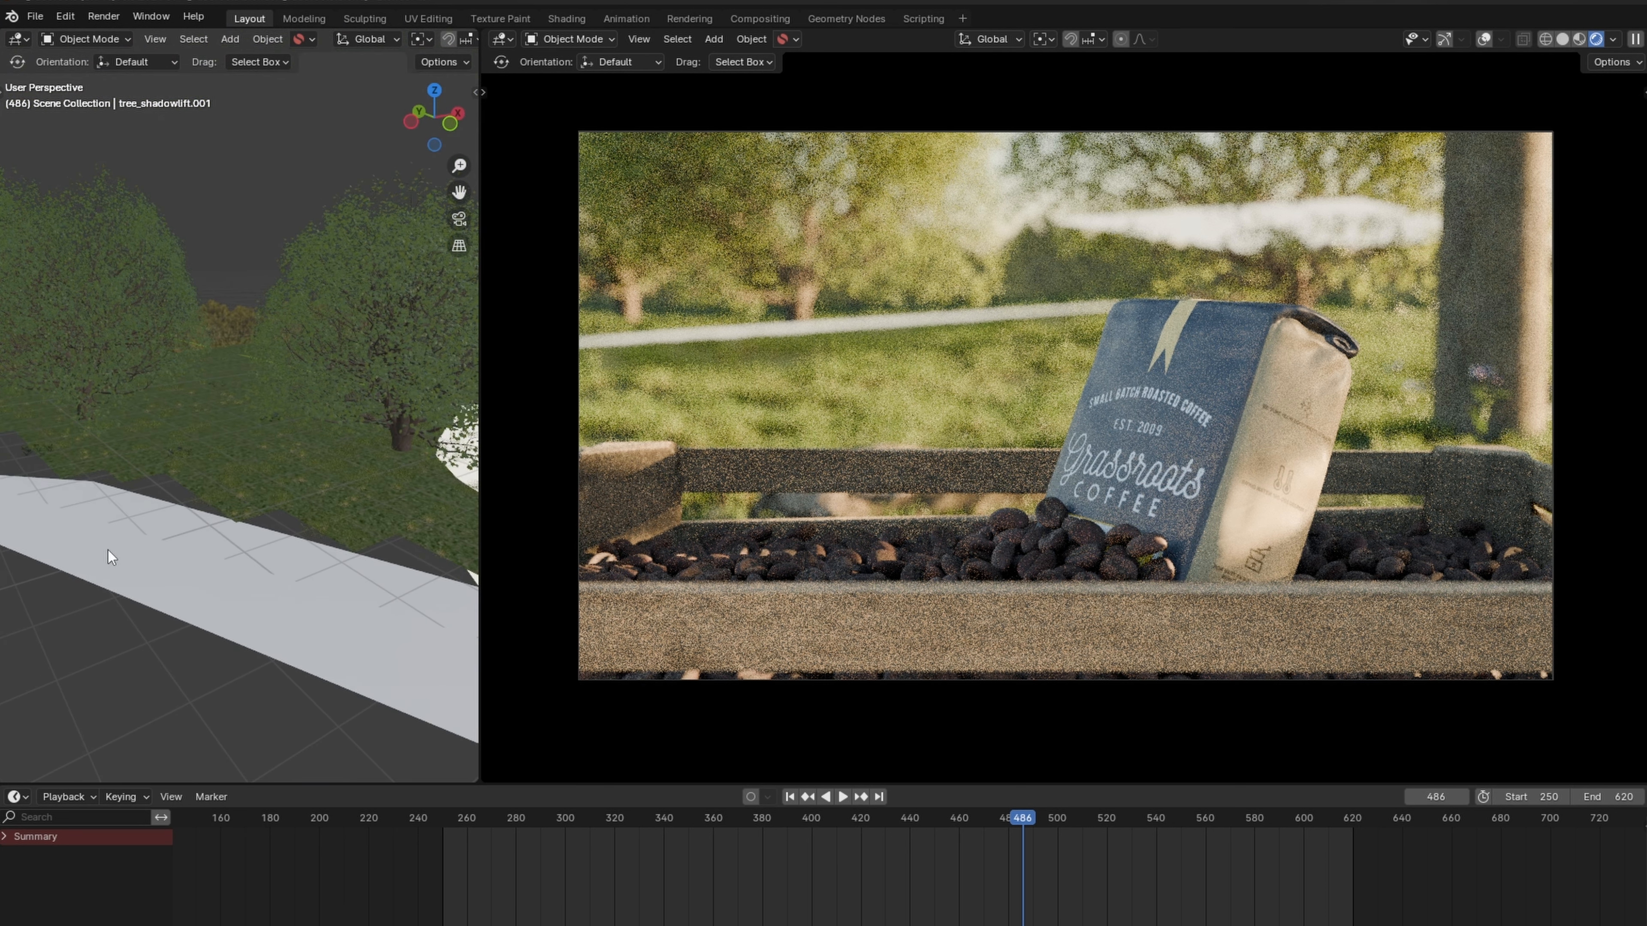
pyautogui.click(207, 486)
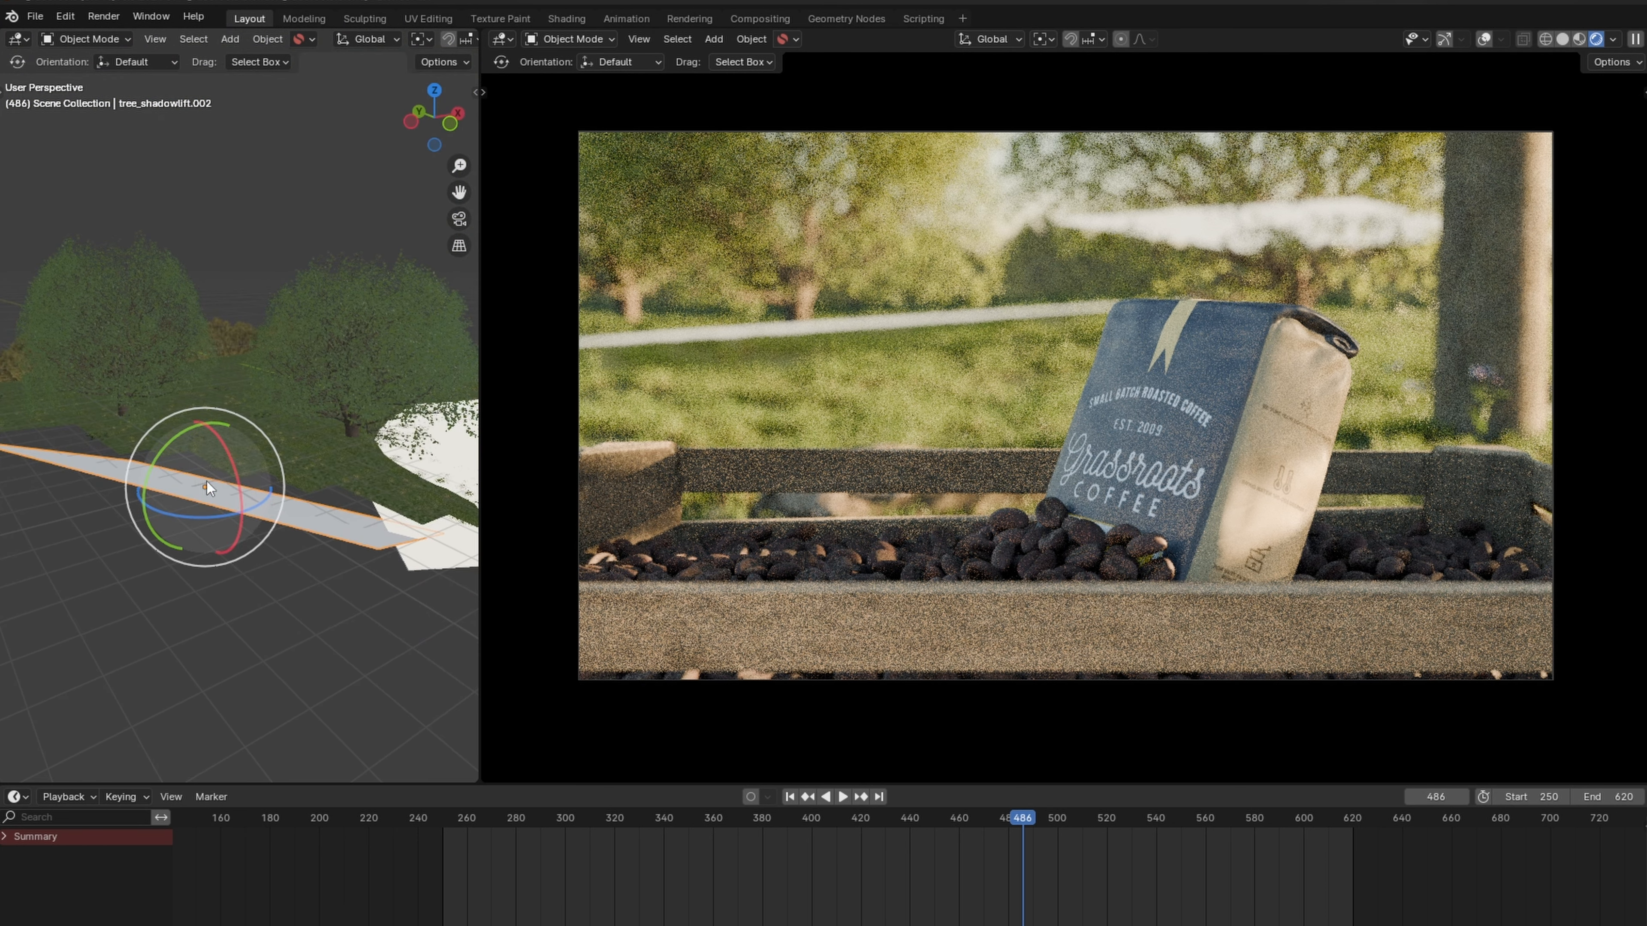
pyautogui.moveTo(207, 481); pyautogui.dragTo(333, 447, button='middle')
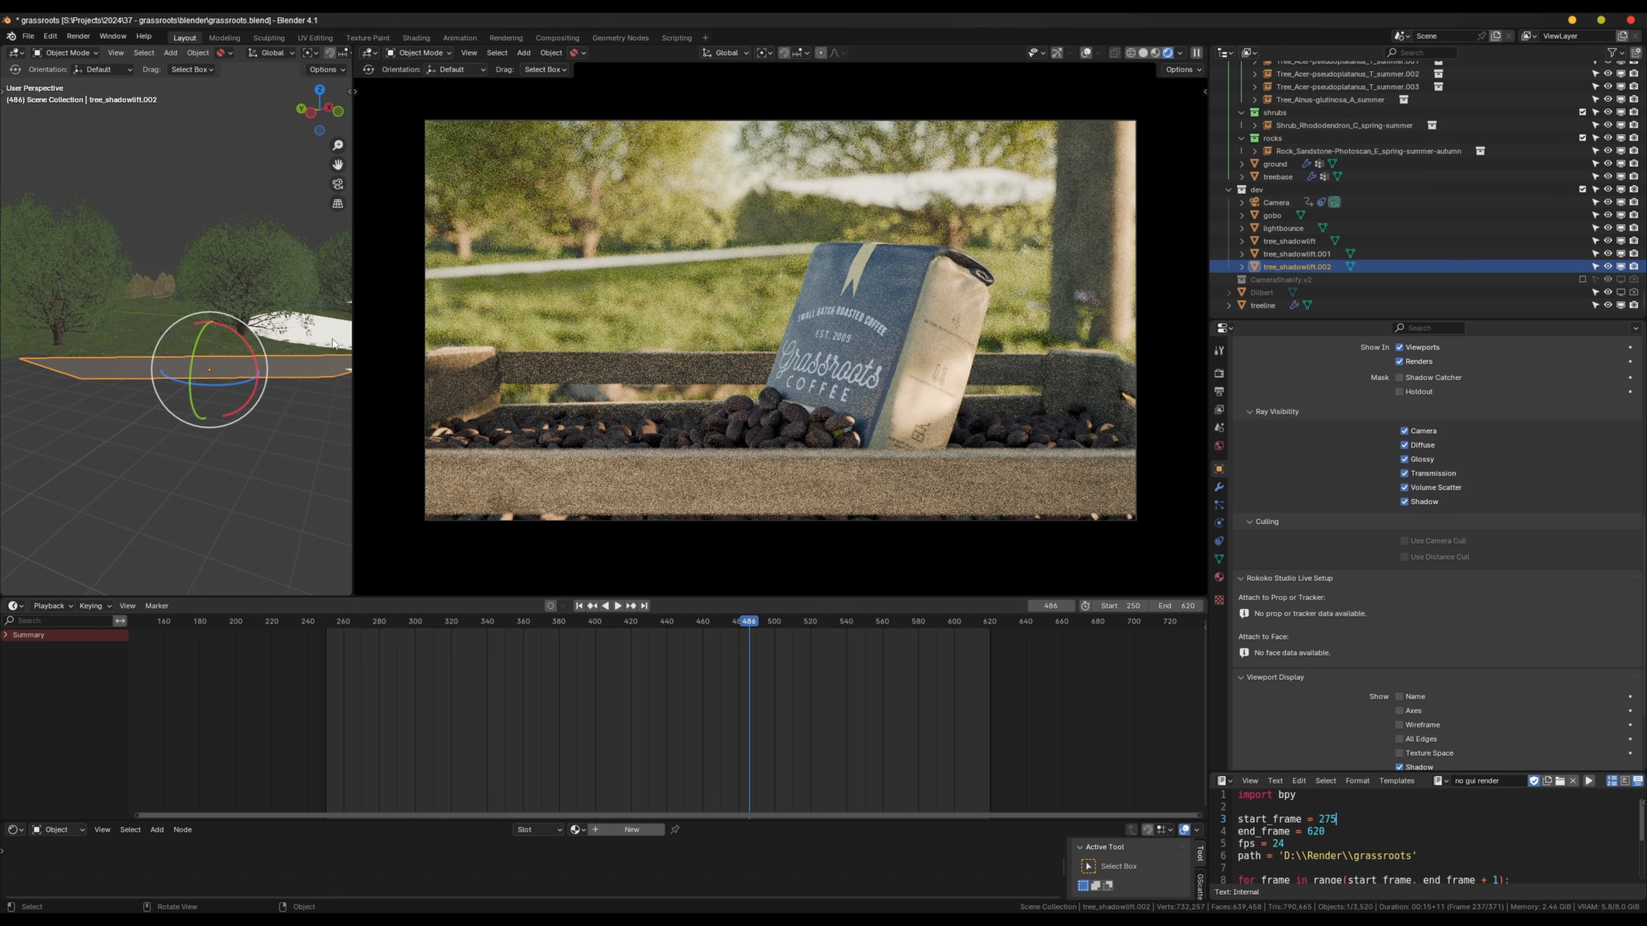
pyautogui.click(450, 427)
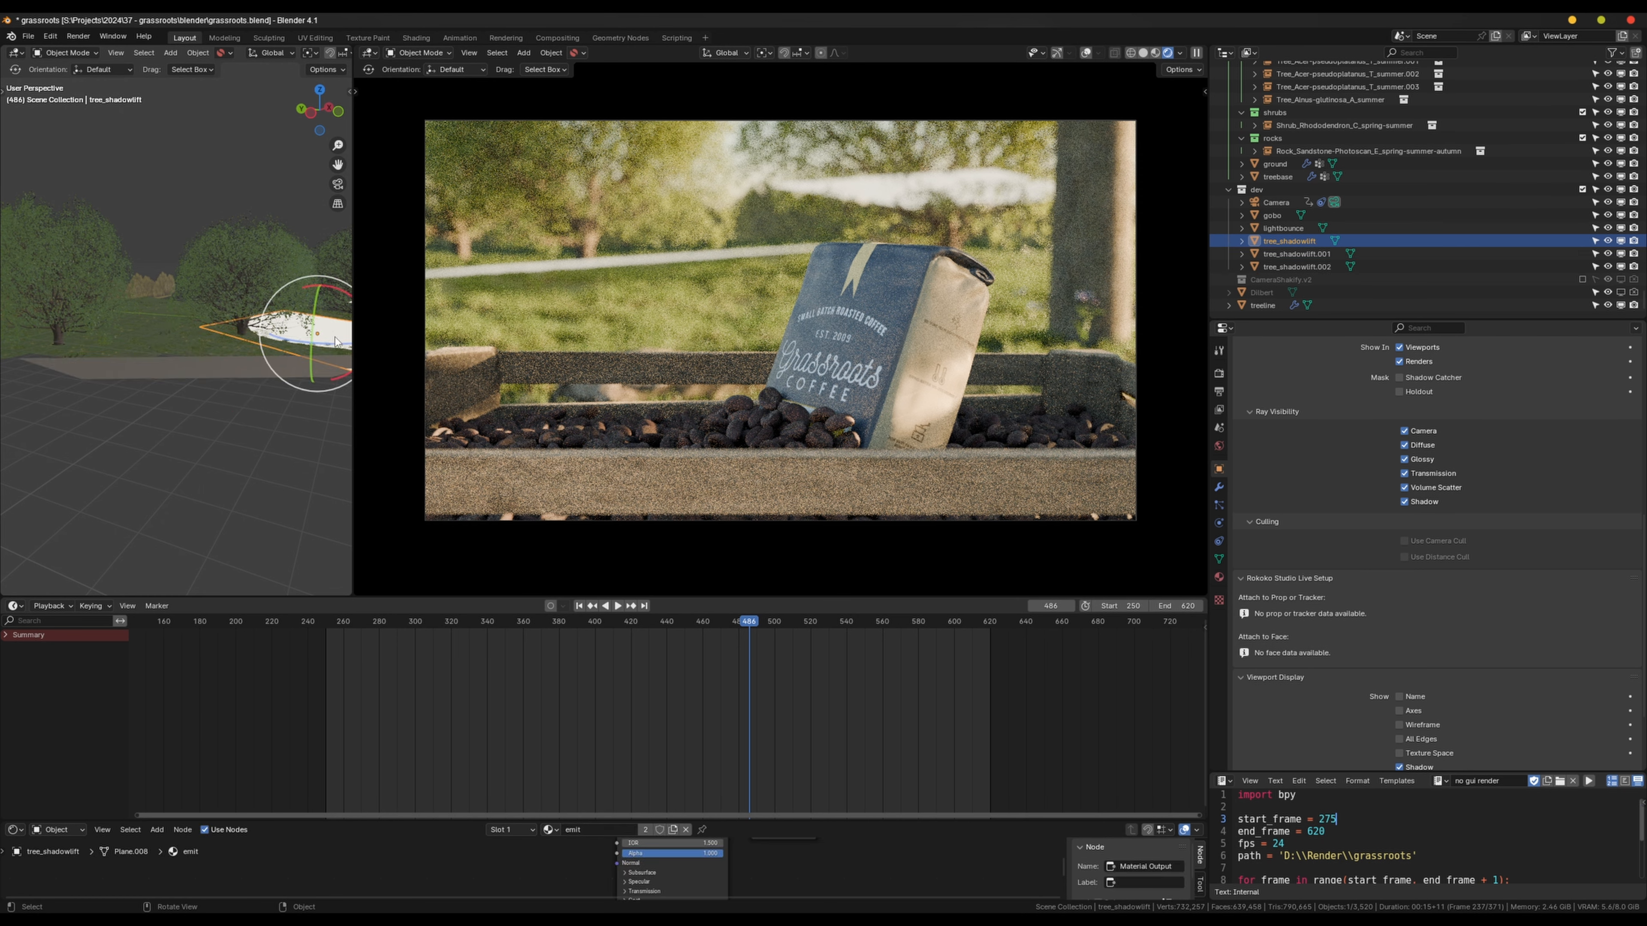
pyautogui.keyDown('shift'); pyautogui.moveTo(356, 399); pyautogui.dragTo(188, 401, button='middle'); pyautogui.keyUp('shift')
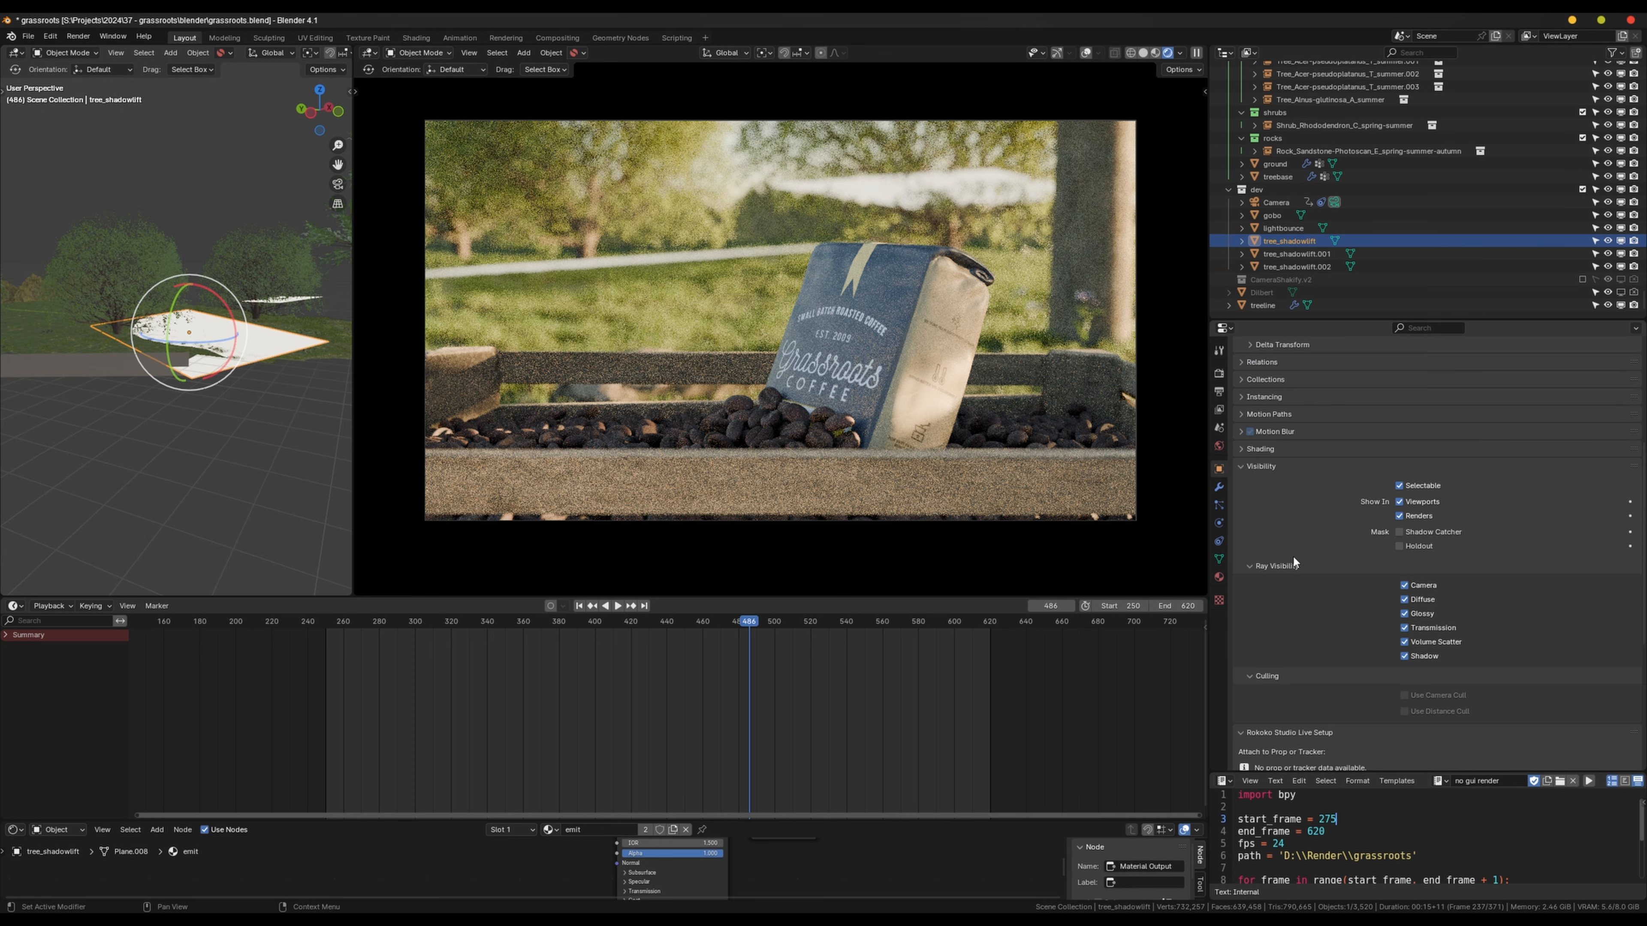
# - Change the Display As type of the tree_shadowlift.001 plane in its viewport display settings
pyautogui.scroll(4, 1282, 463)
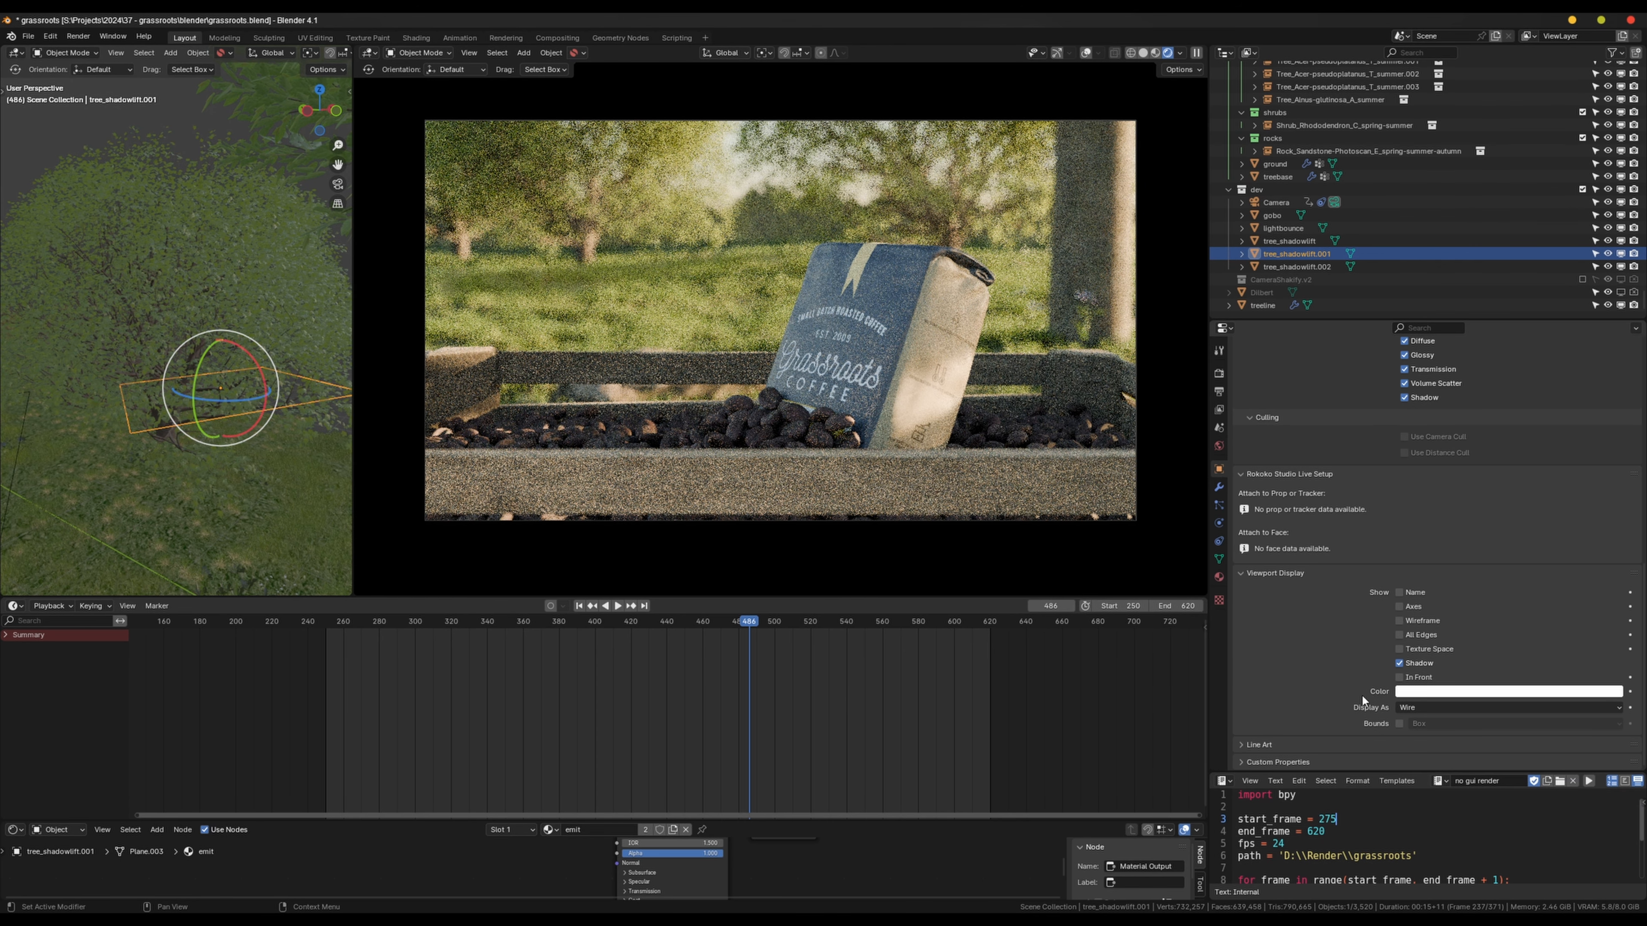
pyautogui.click(1407, 708)
pyautogui.click(1425, 733)
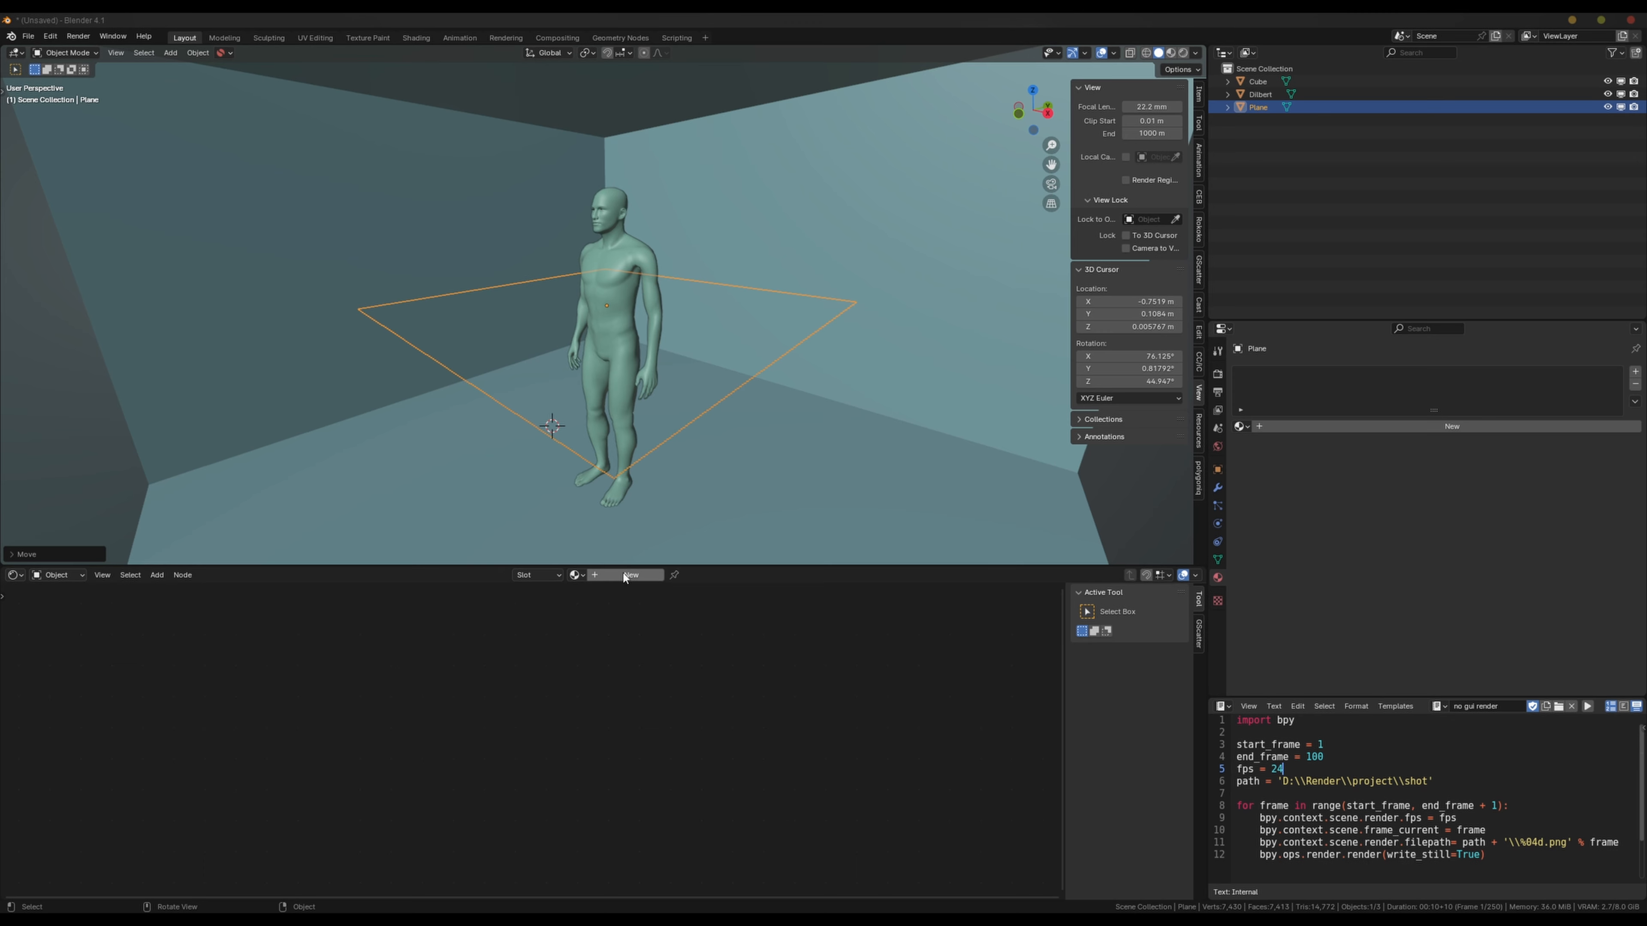
# - Create a new material on the plane and set its Emission strength to 1
pyautogui.click(624, 576)
pyautogui.click(464, 831)
pyautogui.scroll(8, 457, 831)
pyautogui.moveTo(464, 833); pyautogui.dragTo(621, 759, button='middle')
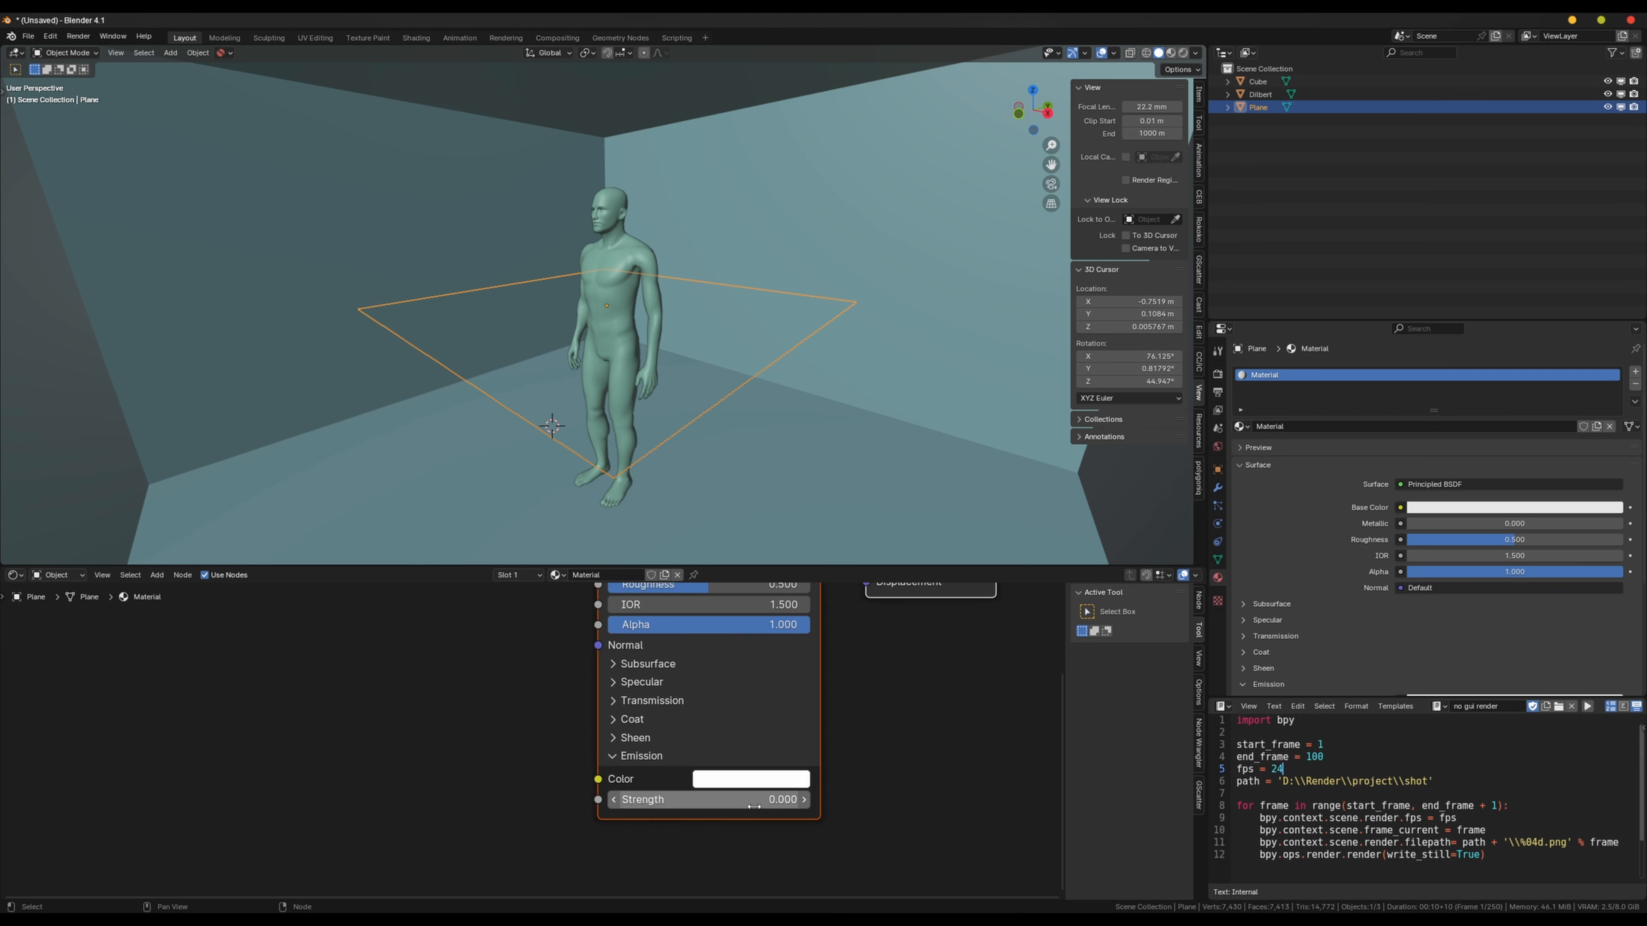
pyautogui.doubleClick(754, 802)
pyautogui.write('1')
pyautogui.press('Return')
# - Reduce the plane's emission strength and move the plane along the Z axis with the viewport shading toggled
pyautogui.moveTo(757, 802); pyautogui.dragTo(662, 827, button='middle')
pyautogui.hotkey('shift', 'z')
pyautogui.moveTo(678, 826); pyautogui.dragTo(623, 826)
pyautogui.press('g')
pyautogui.press('z')
pyautogui.click(787, 445)
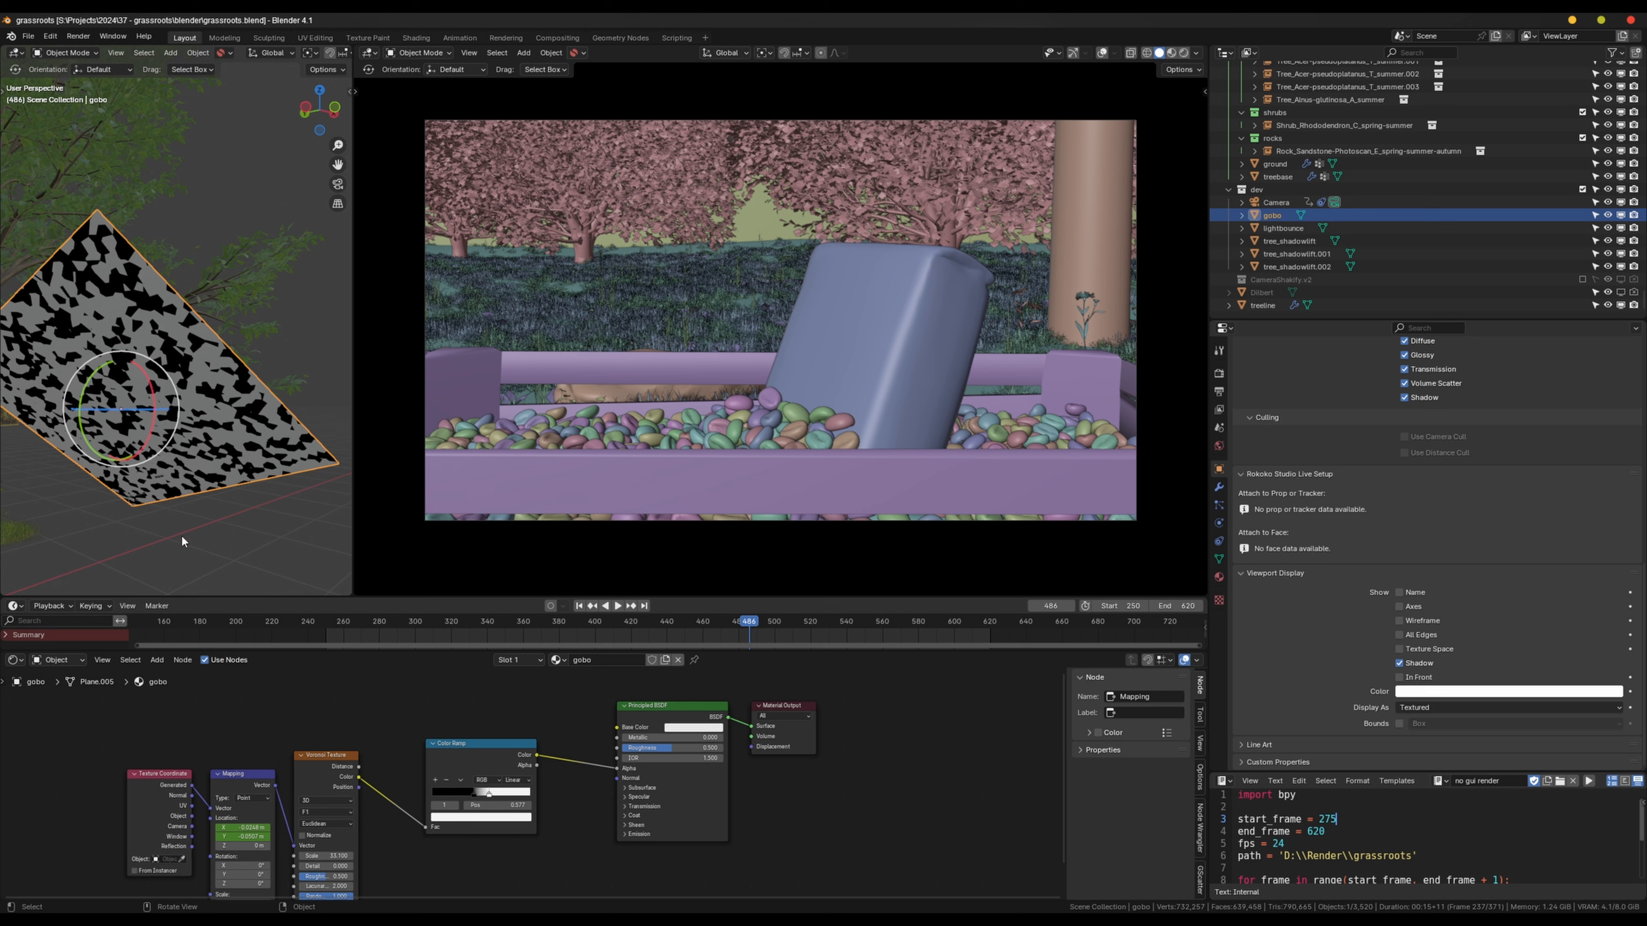
# - Examine the gobo material's Color Ramp and the keyframed location of its Mapping node
pyautogui.click(437, 768)
pyautogui.scroll(2, 438, 769)
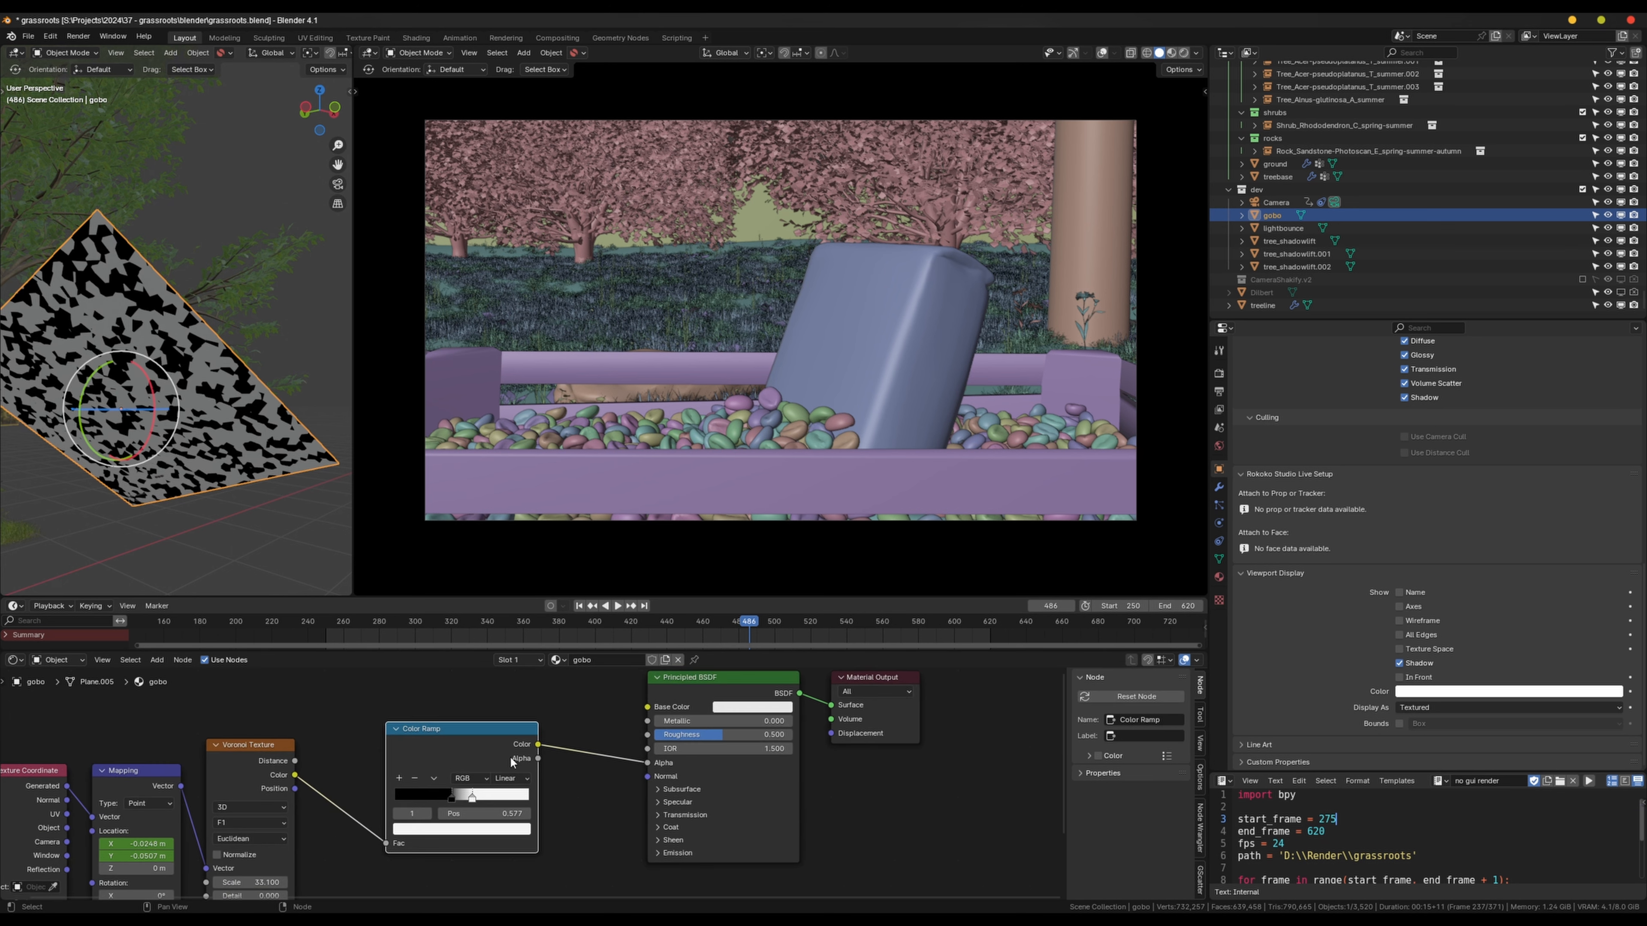
pyautogui.moveTo(520, 754); pyautogui.dragTo(626, 721, button='middle')
pyautogui.moveTo(750, 703); pyautogui.dragTo(740, 740, button='middle')
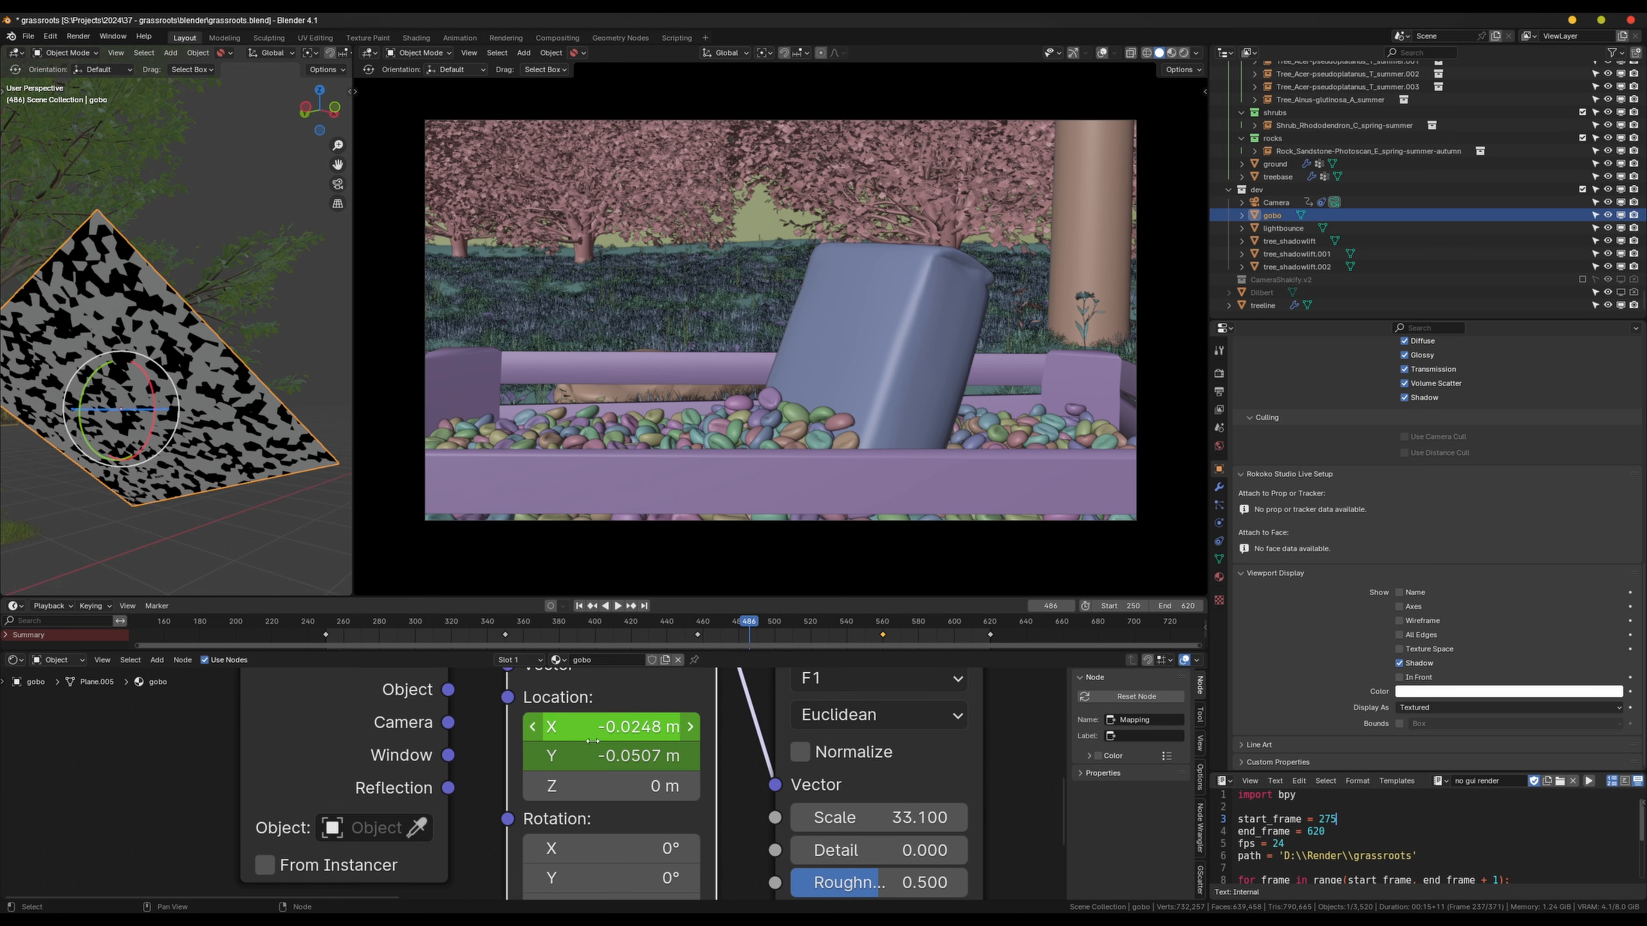